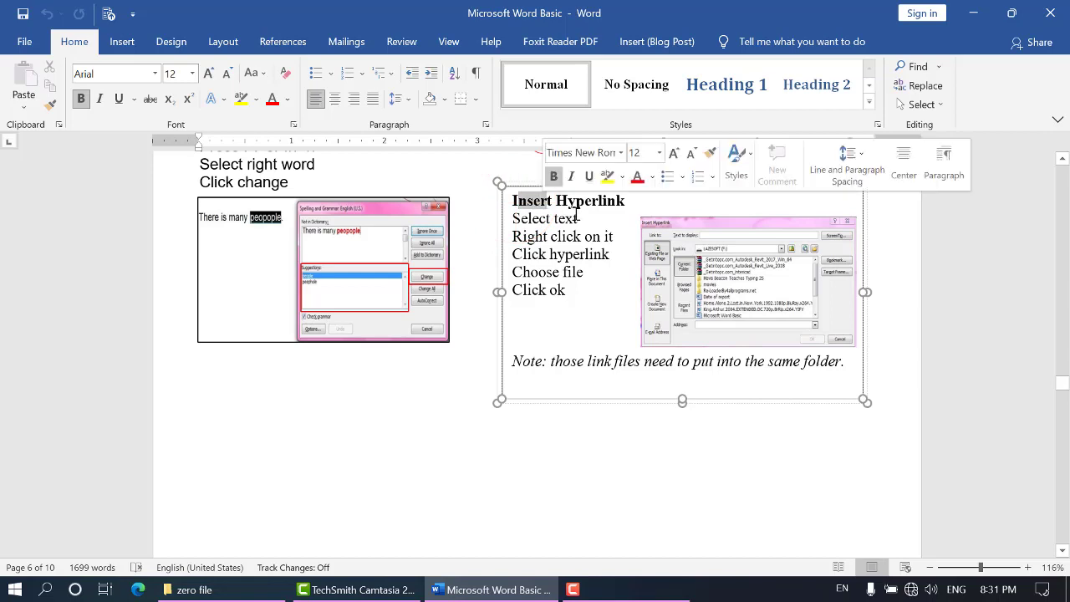
Read the Insert Hyperlink instructions in the text box, from selecting the text to choosing the file and confirming
left_click_drag(556, 203, 645, 203)
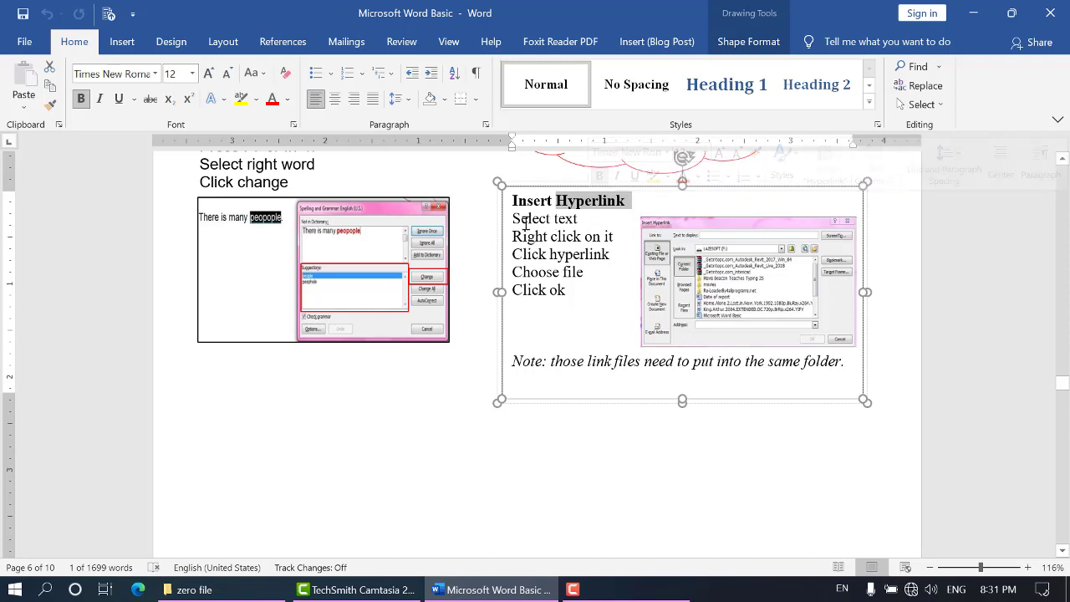
left_click_drag(511, 218, 580, 220)
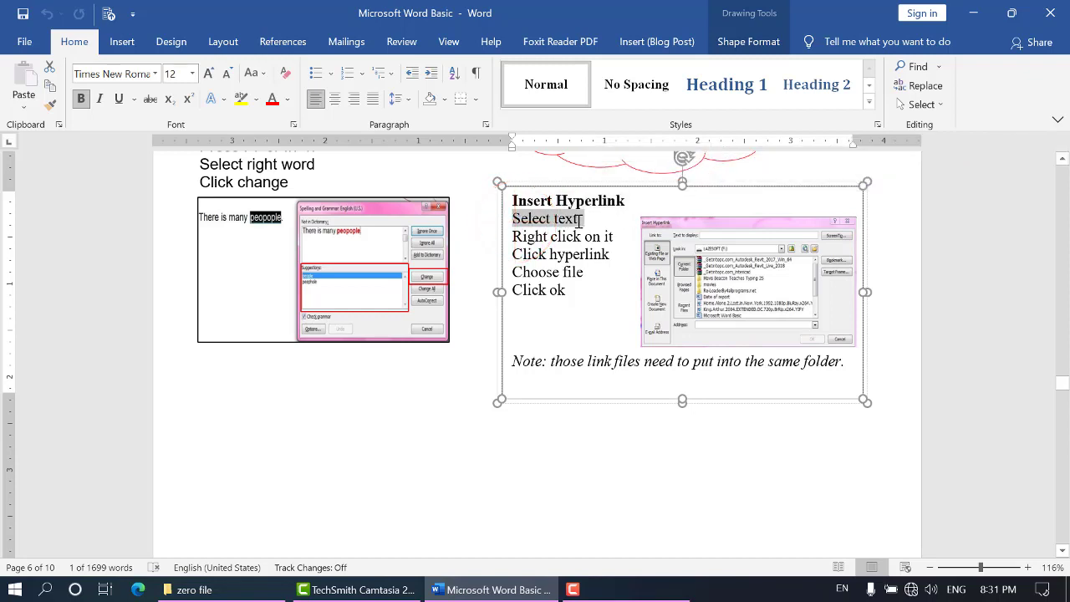
left_click_drag(512, 237, 612, 236)
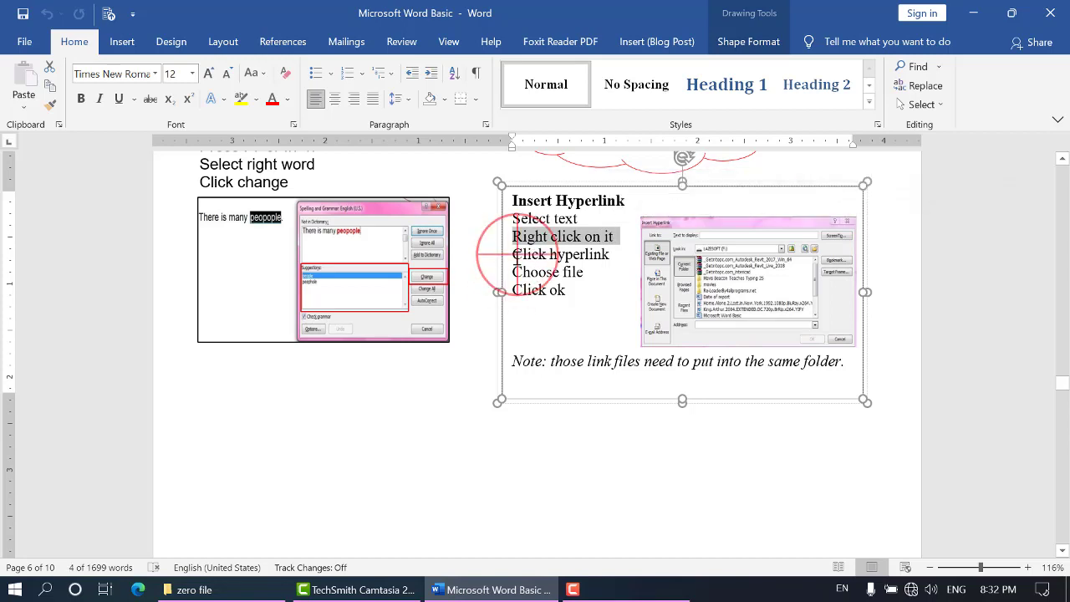
left_click_drag(513, 254, 592, 255)
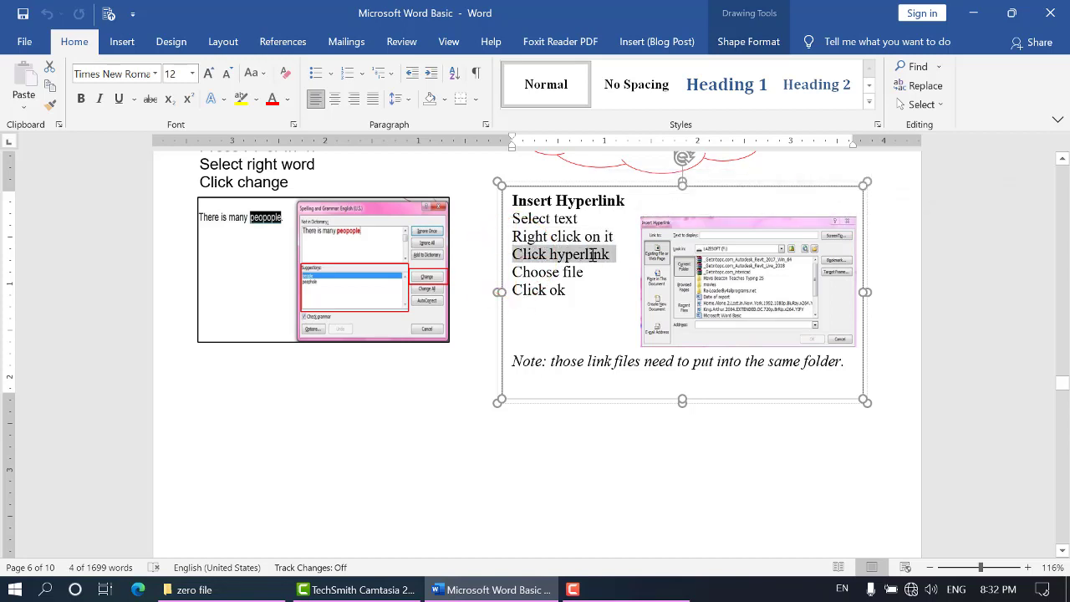
left_click_drag(523, 274, 582, 277)
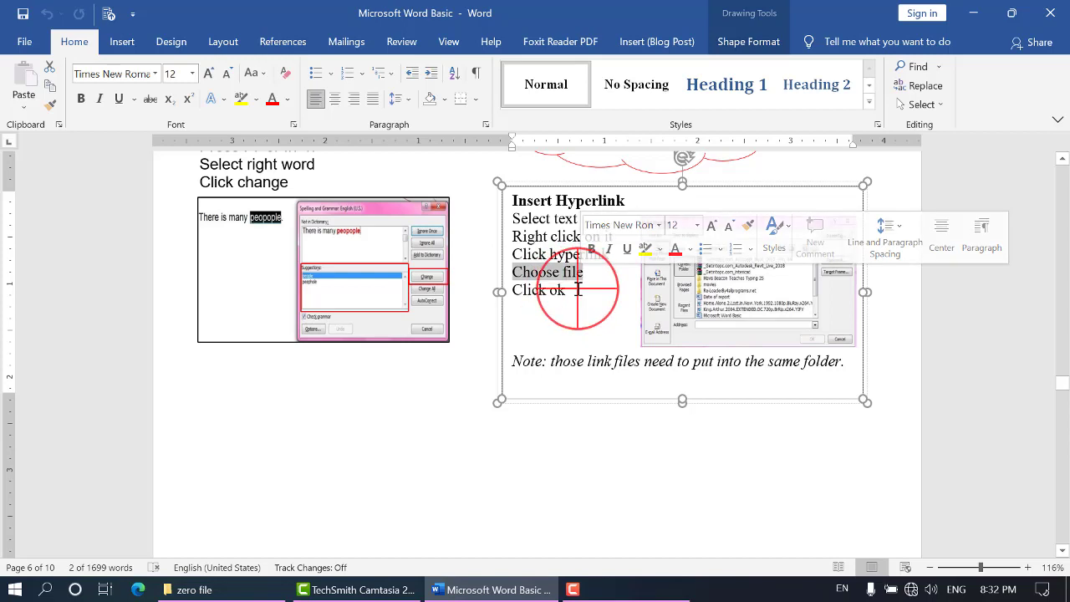
left_click_drag(572, 290, 502, 291)
left_click(569, 317)
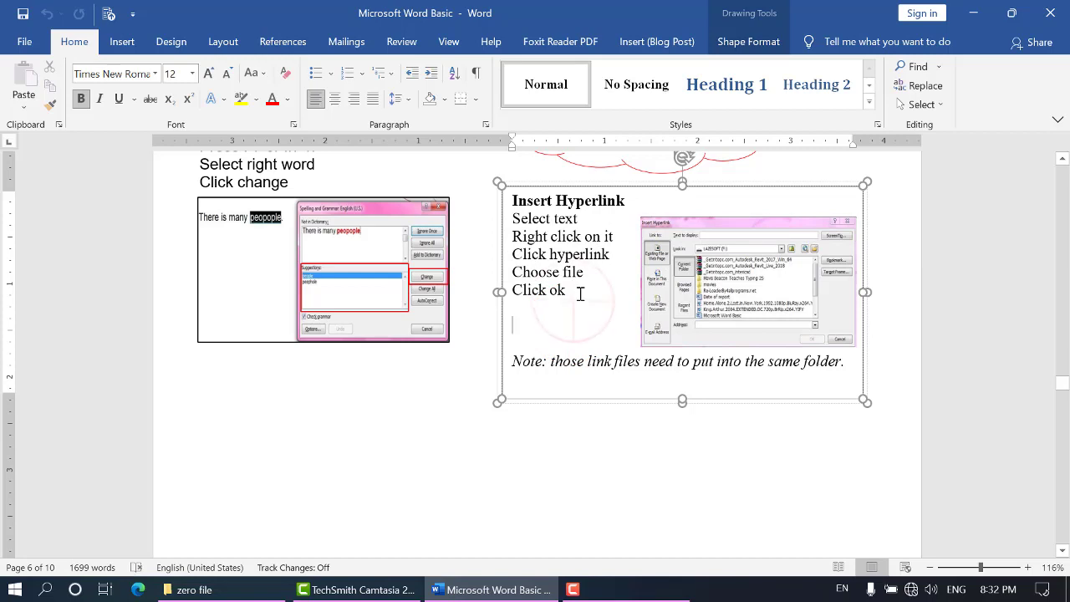
left_click_drag(580, 291, 514, 202)
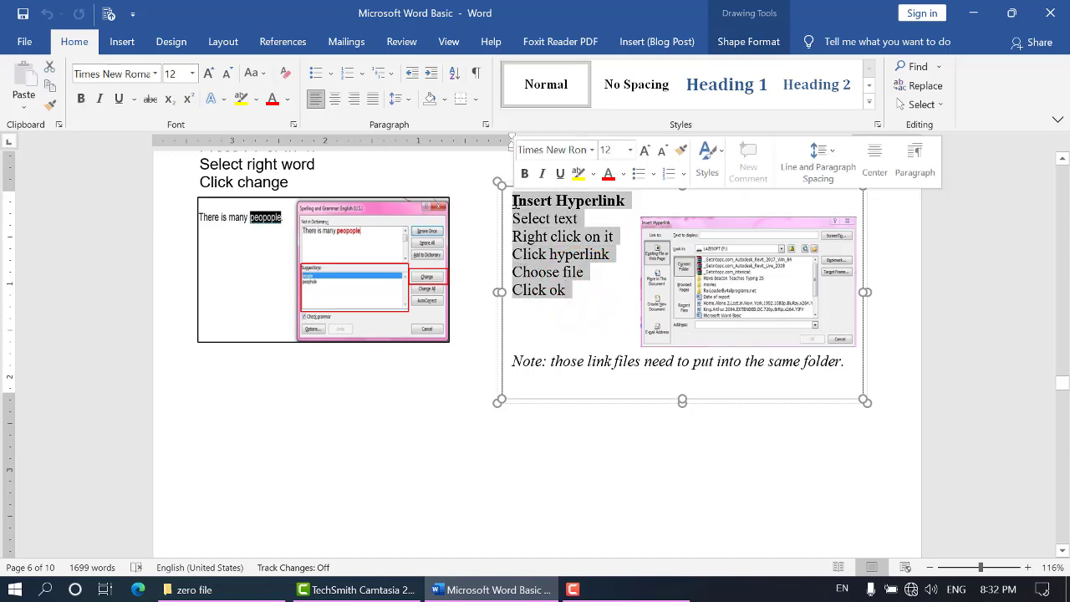
left_click(588, 289)
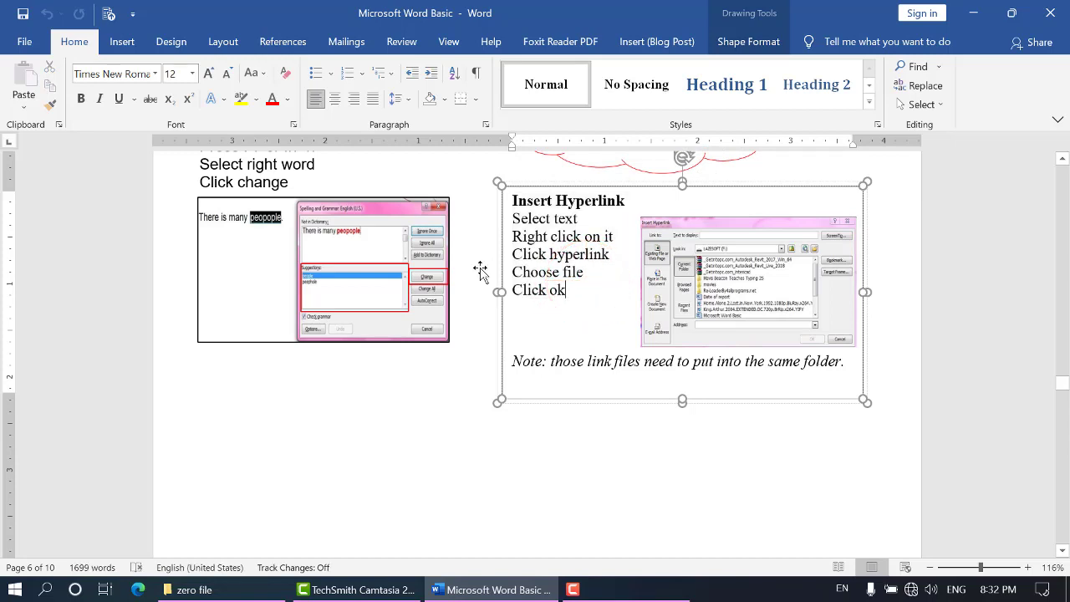
Create a blank document and write the sentence "Saw Ba U Gyi is a Karen Leader."
left_click(25, 42)
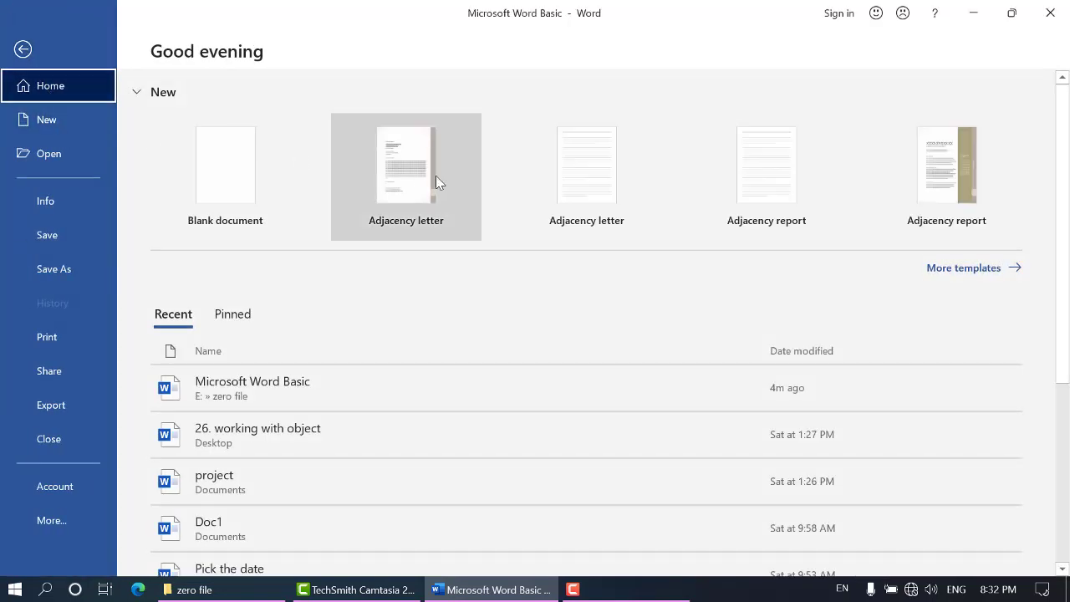
left_click(277, 187)
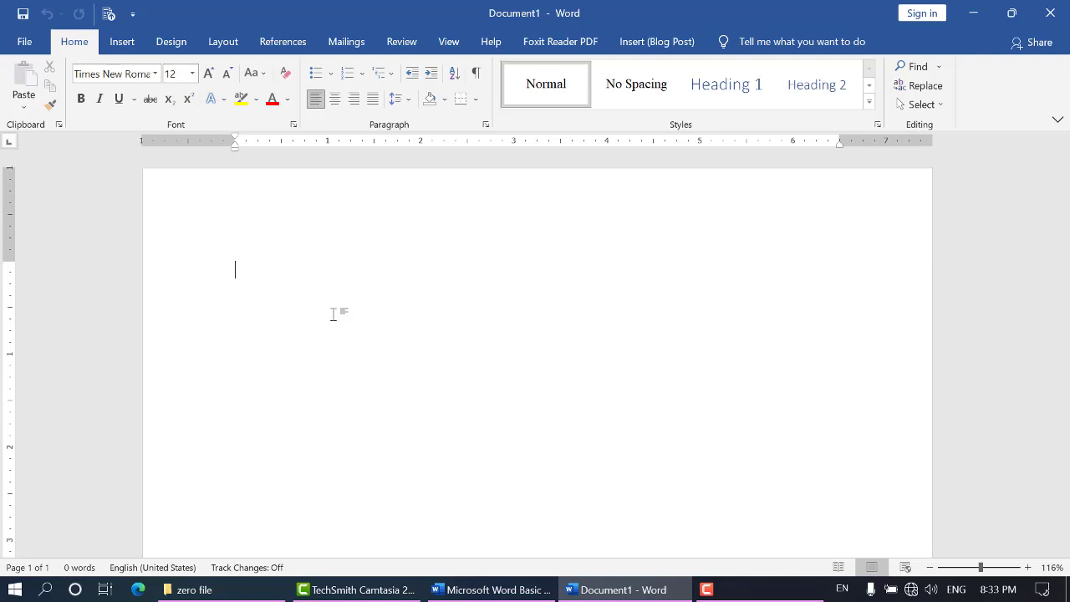
type("Saw")
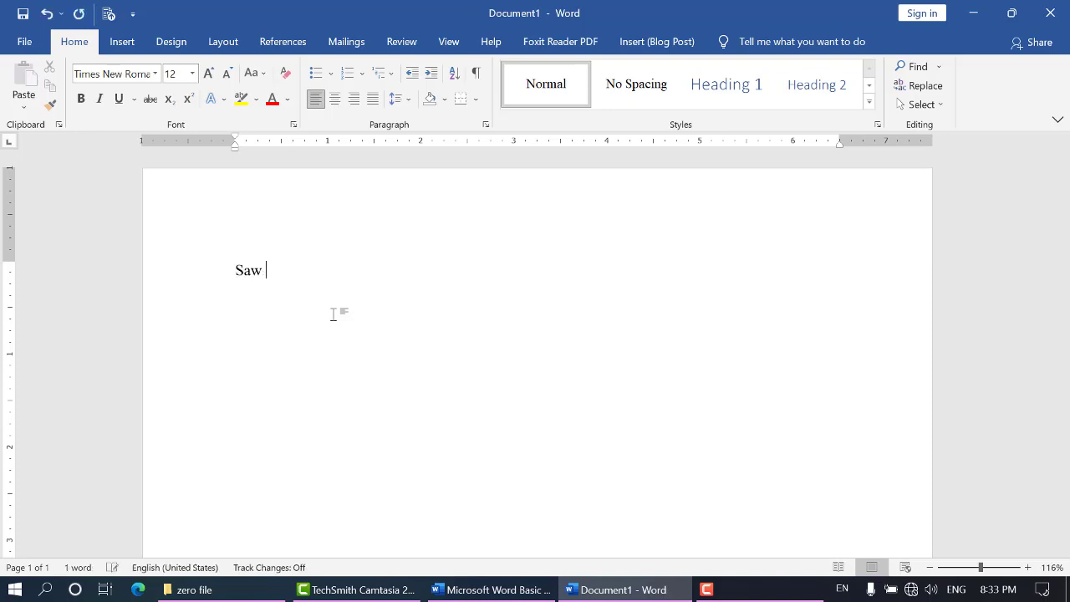
type(" Ba U Gyi")
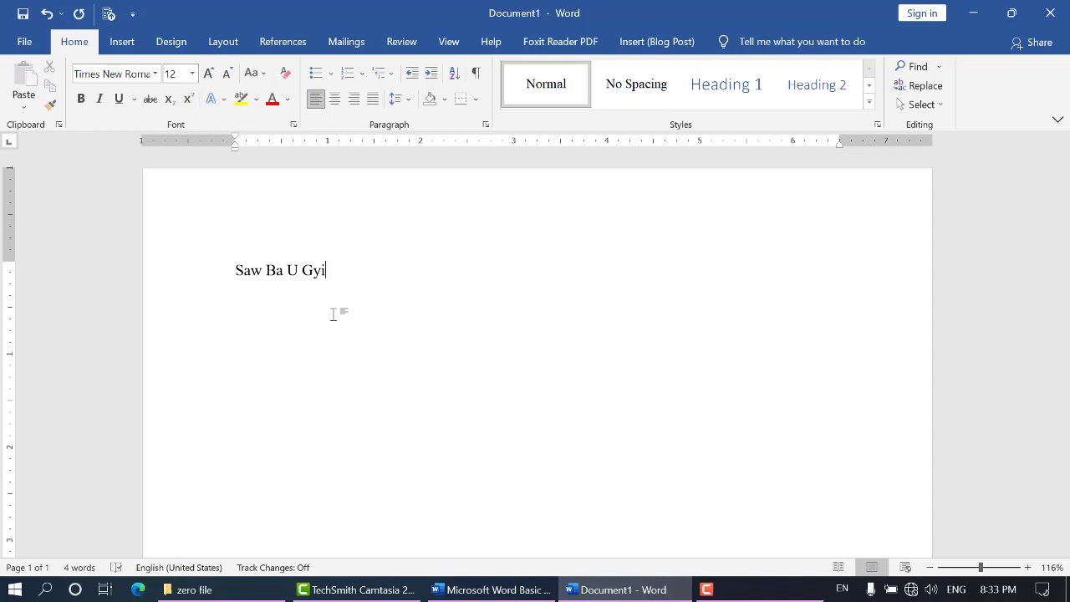
type("is as")
key("BackSpace")
type("Karen Leader.")
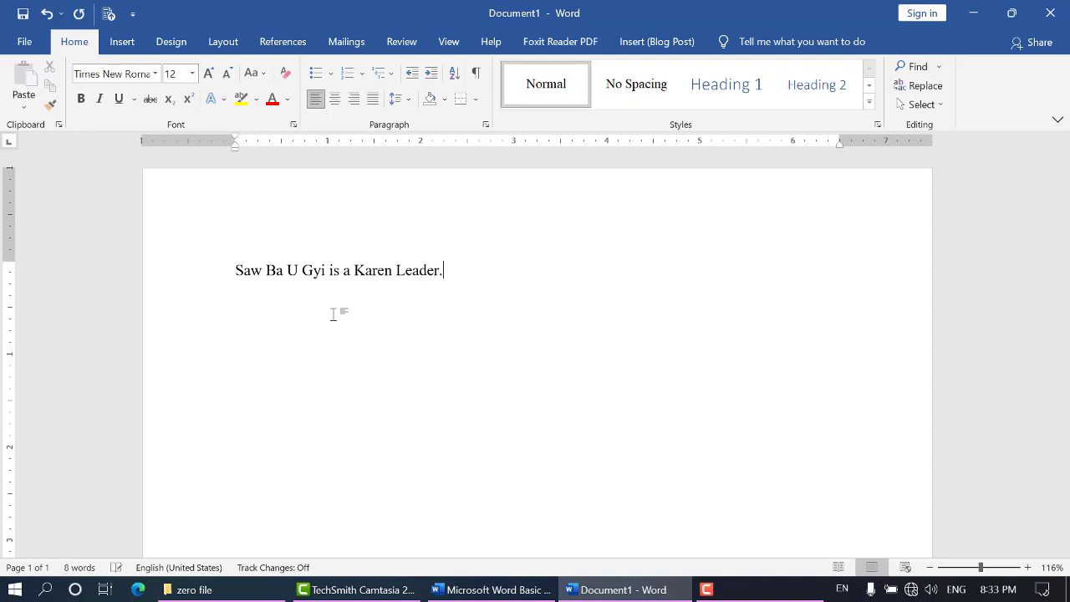
Examine where the Link command is offered for the words "Saw Ba U Gyi"
left_click_drag(236, 270, 449, 273)
left_click(448, 273)
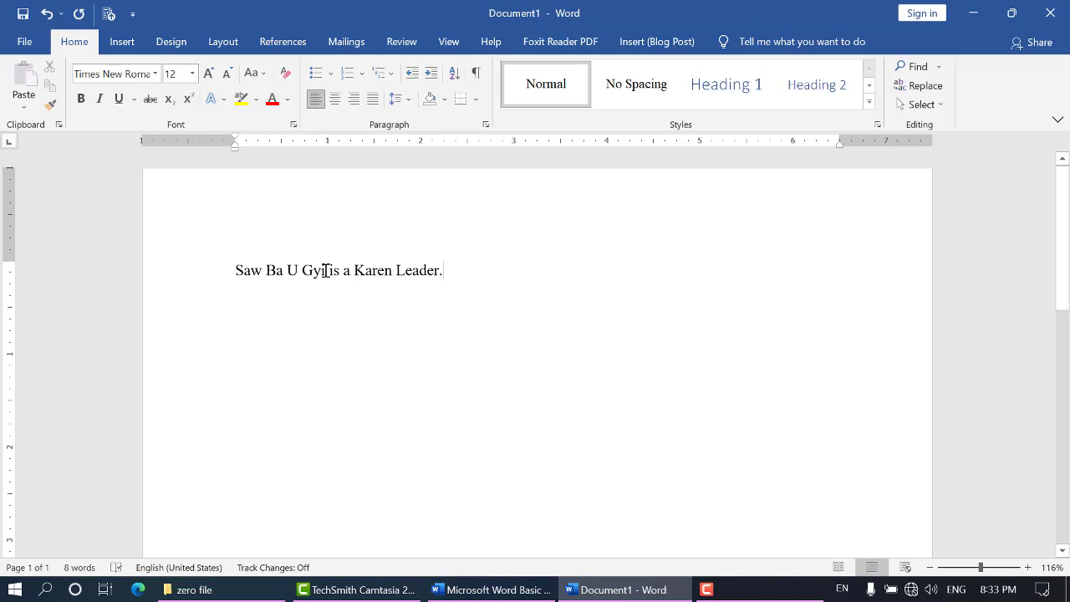
left_click_drag(325, 270, 240, 270)
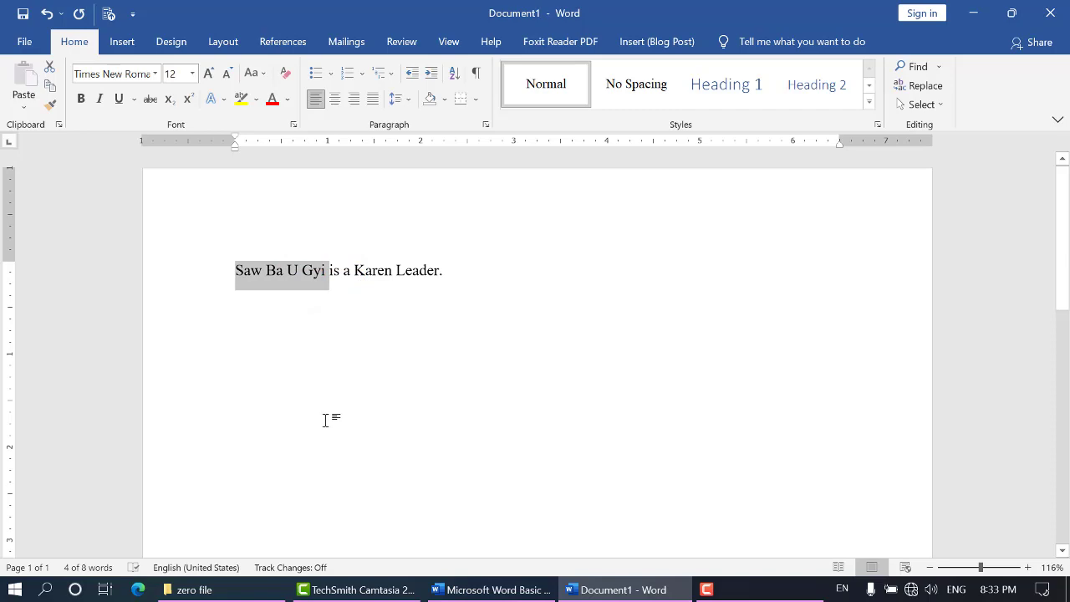
right_click(256, 270)
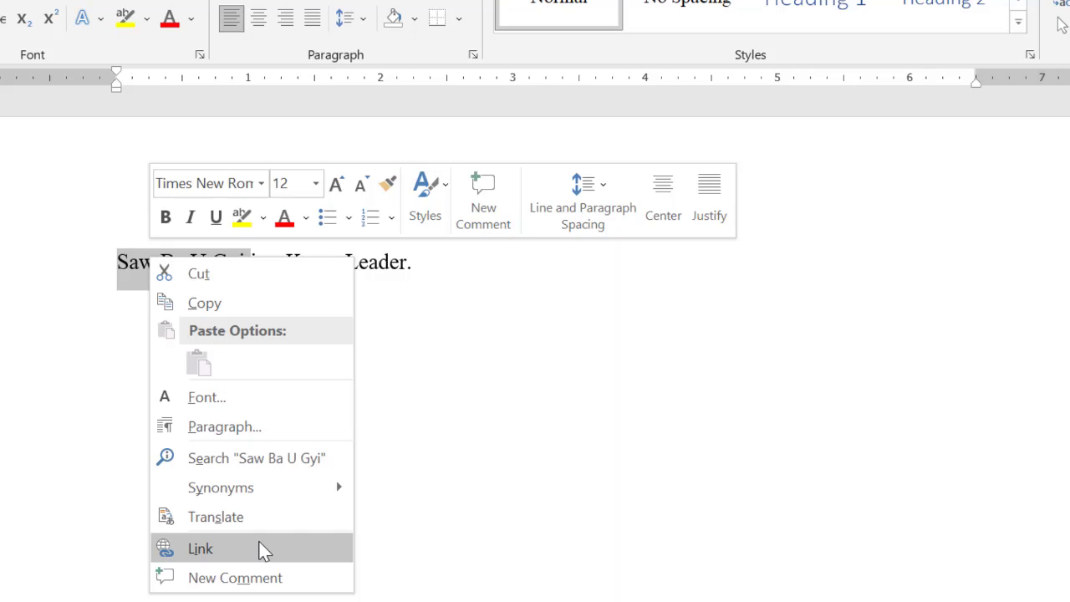
left_click(522, 393)
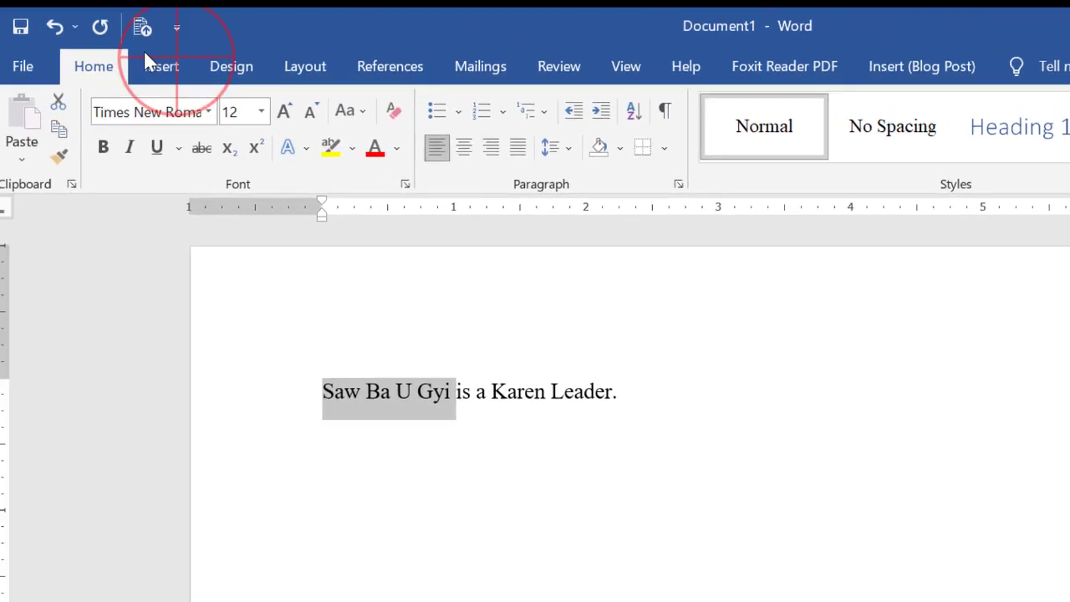
left_click(163, 66)
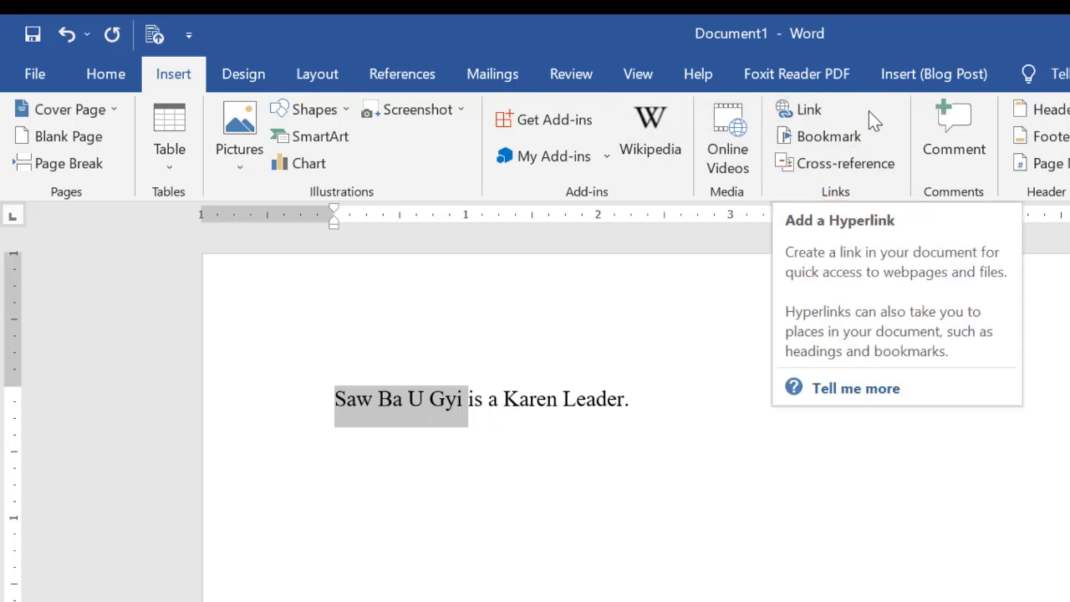
right_click(375, 404)
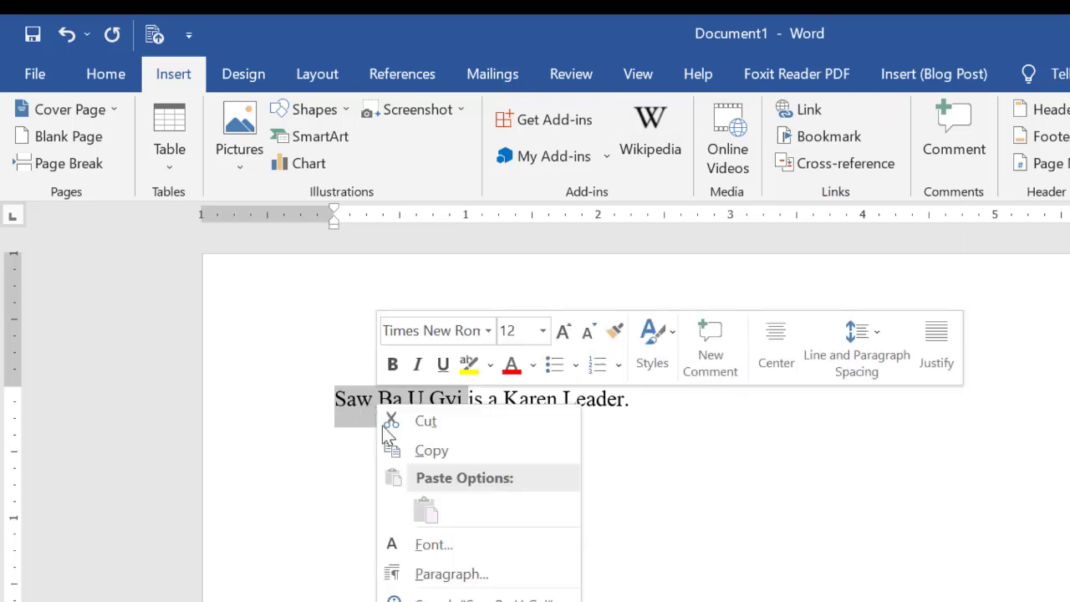
left_click(1035, 442)
left_click(1034, 441)
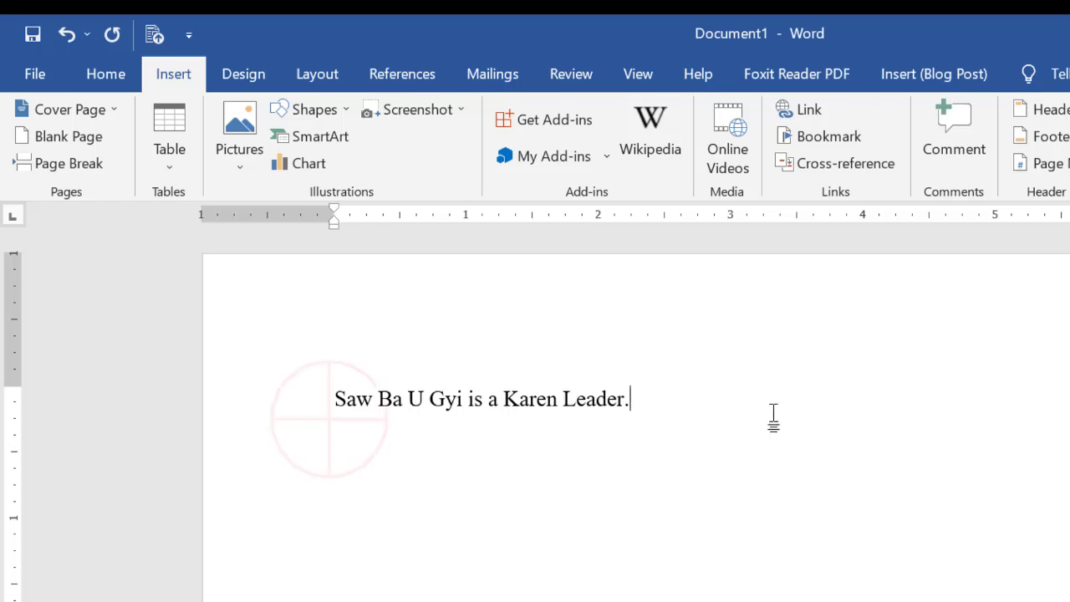
Start a hyperlink to an existing file on the words "Saw Ba U Gyi" and set the lookup folder to Desktop
left_click_drag(335, 398, 462, 398)
right_click(440, 409)
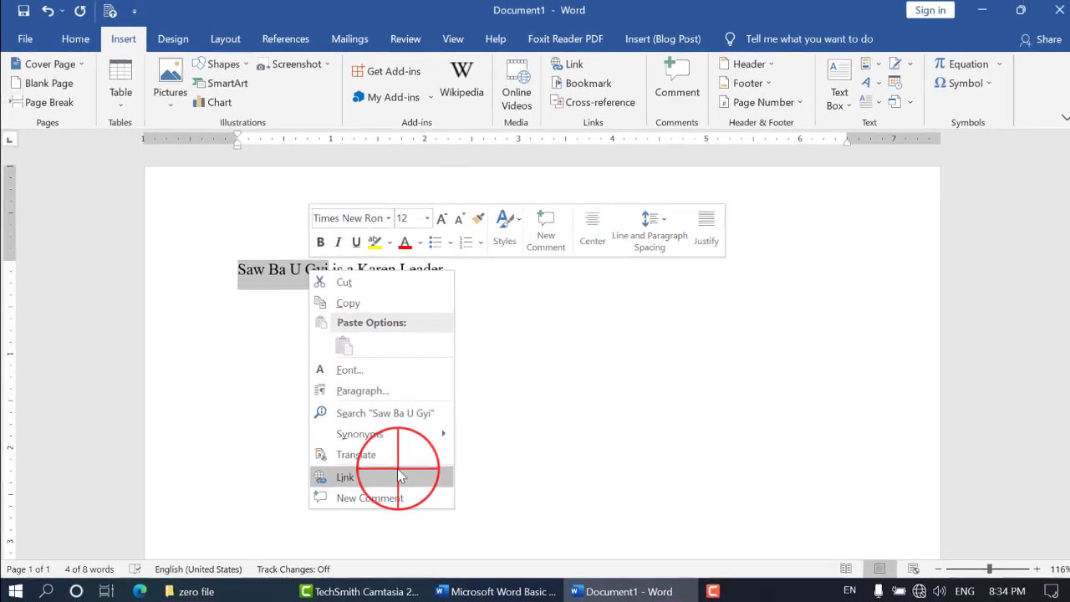
left_click(520, 505)
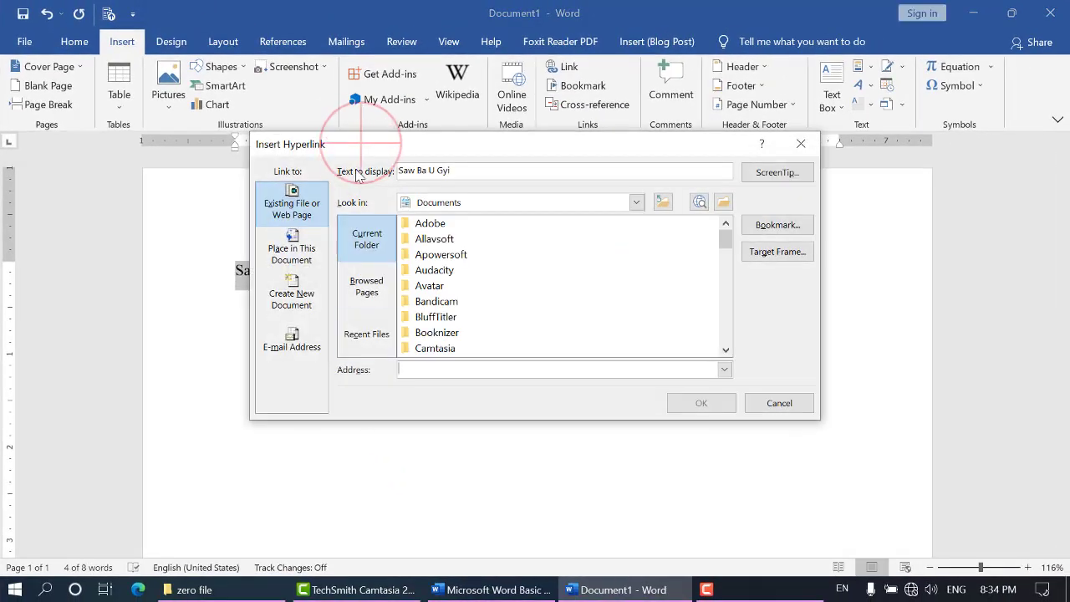
left_click_drag(377, 149, 499, 150)
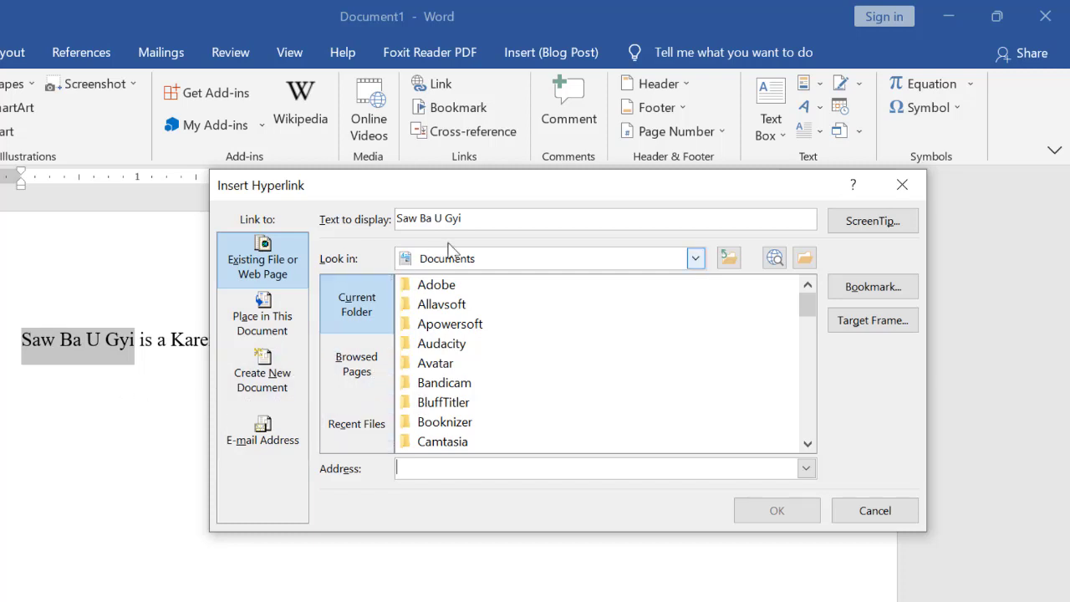
left_click(695, 258)
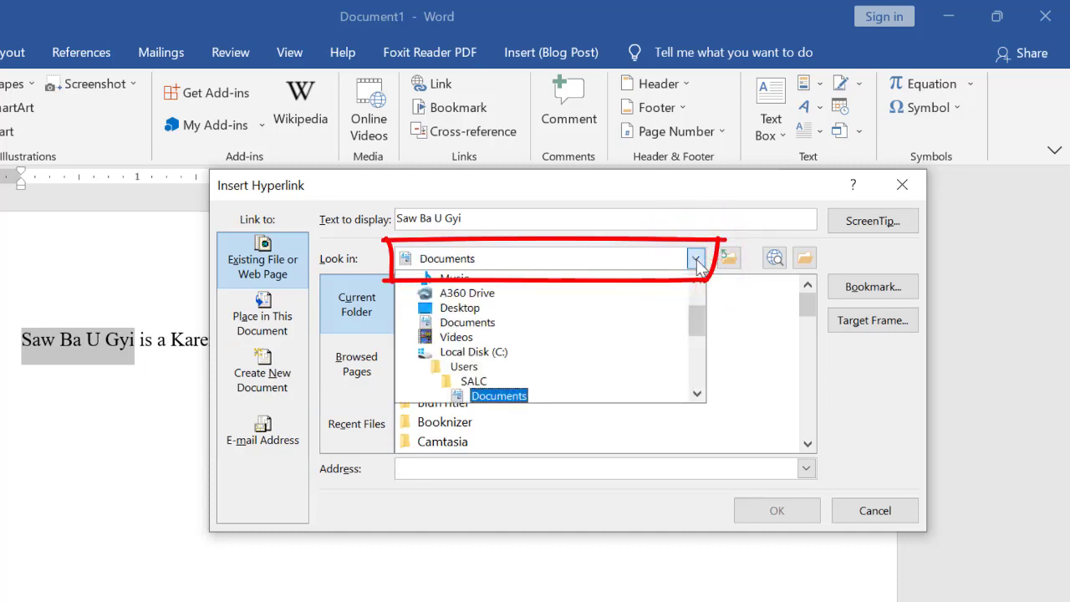
left_click_drag(696, 315, 697, 334)
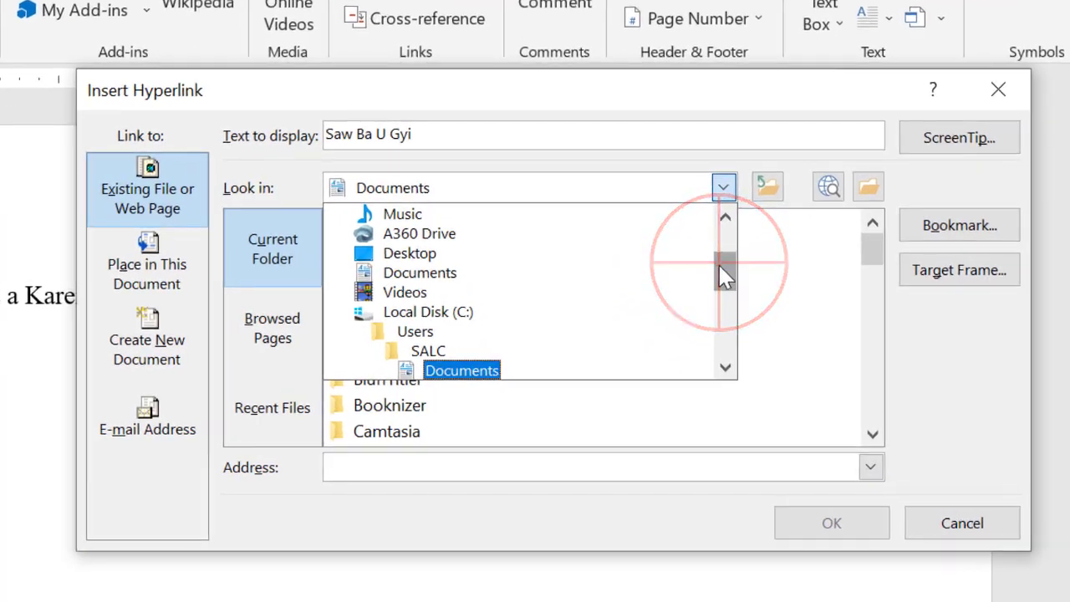
mouse_move(720, 276)
left_mouse_down()
mouse_move(721, 317)
mouse_move(715, 265)
left_mouse_up()
left_click_drag(718, 268, 712, 263)
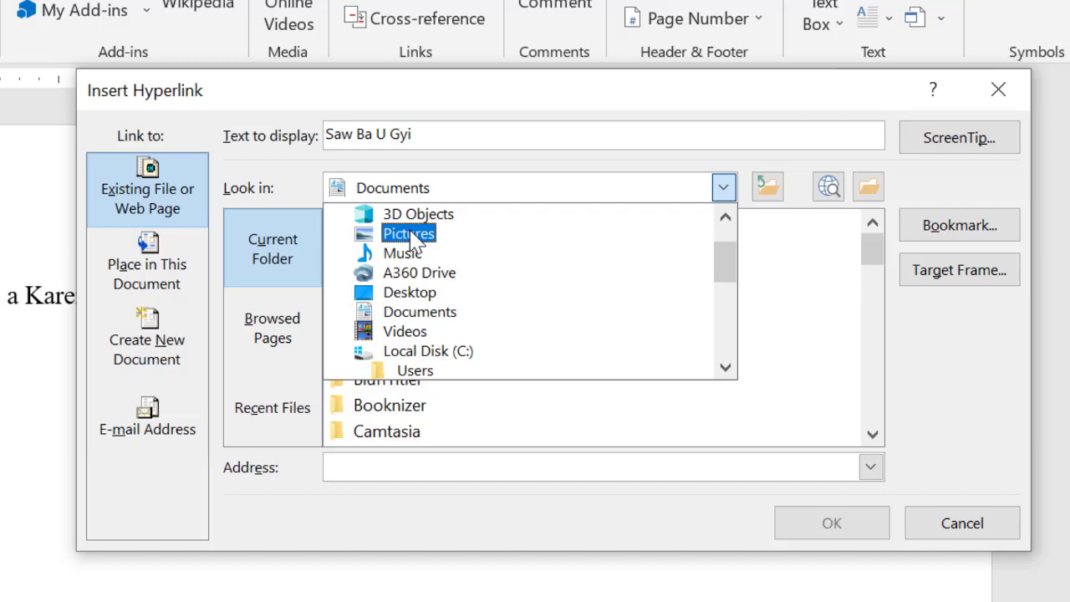
left_click(434, 293)
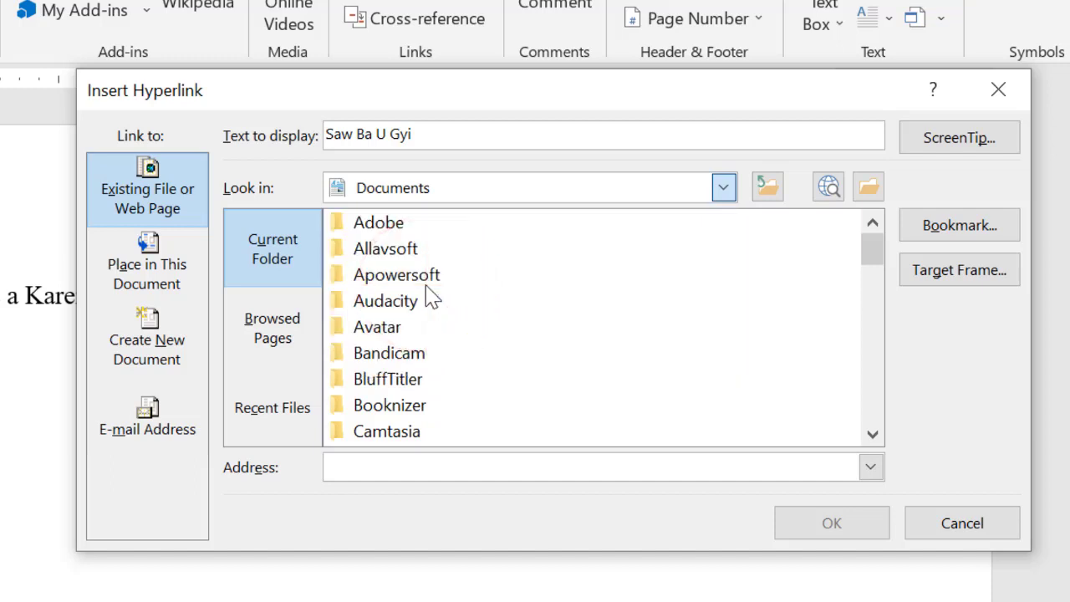
Link the words to the "face" file in Zero Tutorials\PS-Cs6 (Karen Version)\Cracking effect
left_click(428, 405)
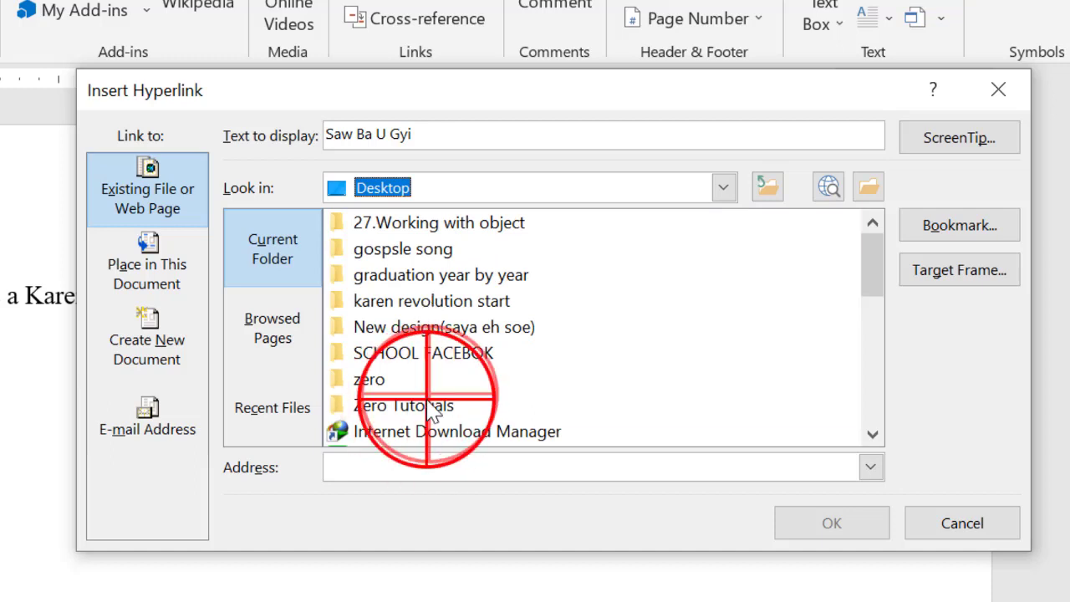
left_click(443, 409)
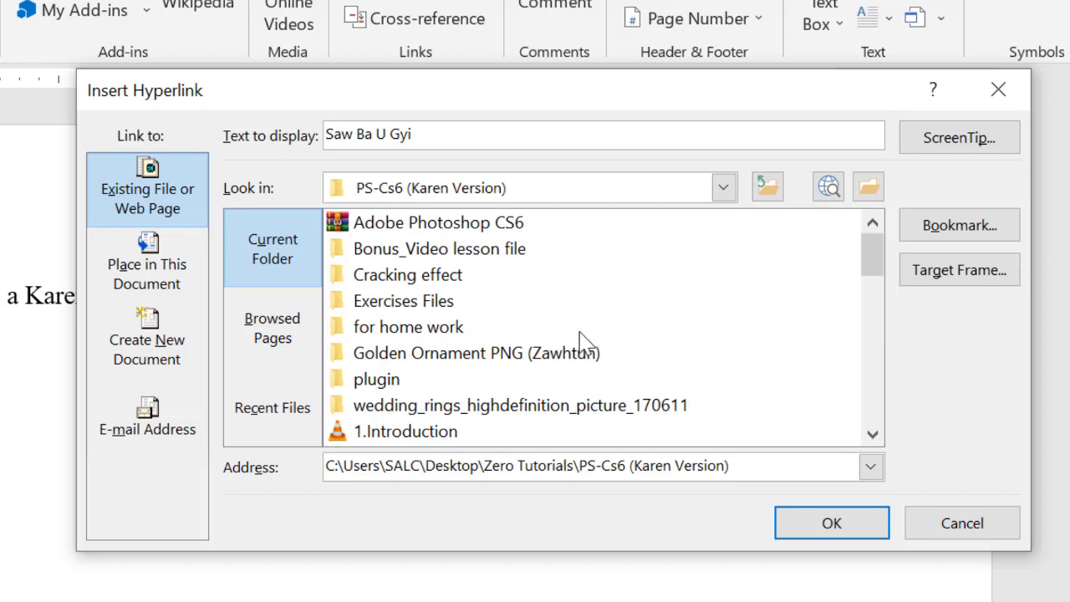
left_click(468, 276)
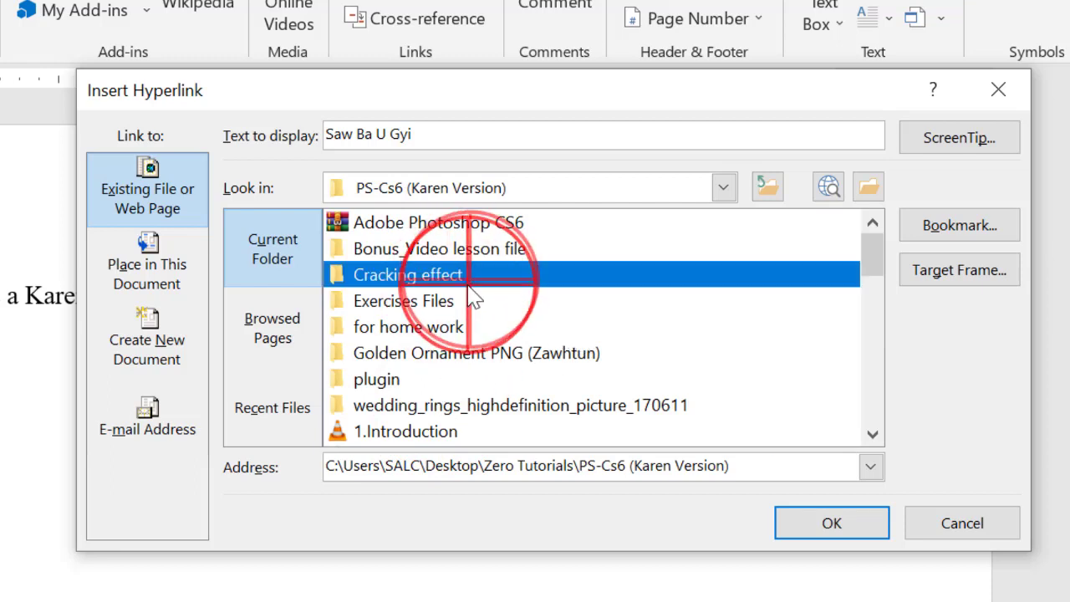
double_click(467, 284)
left_click(387, 250)
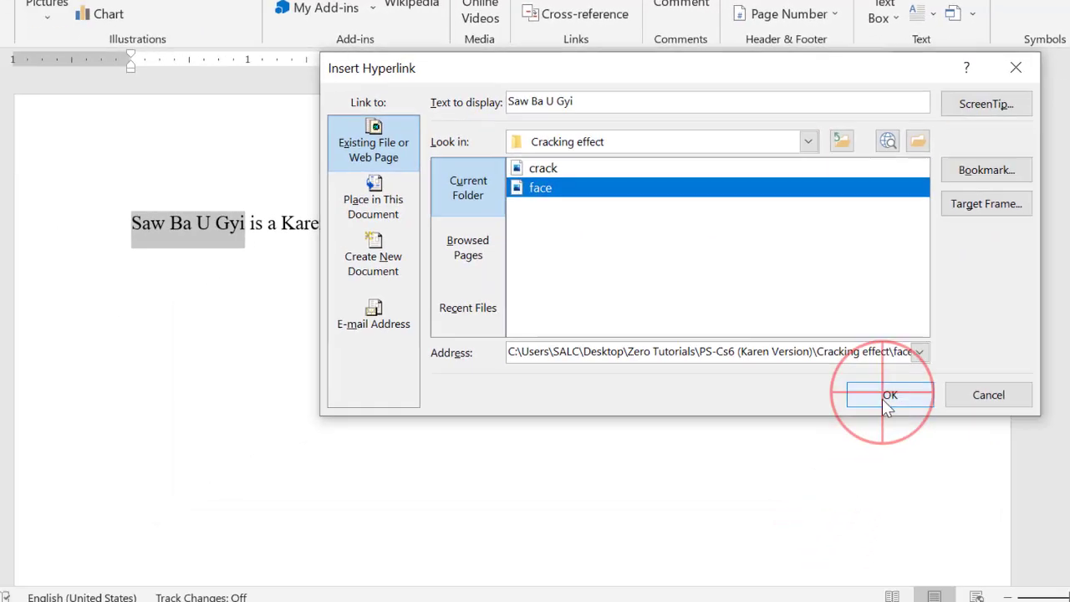
left_click(827, 525)
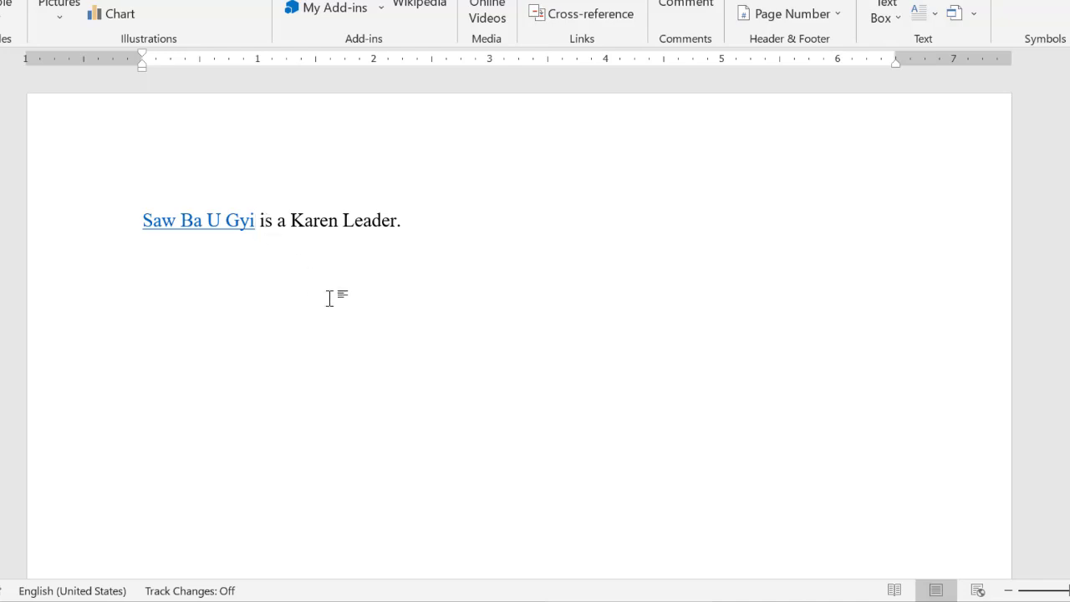
left_click_drag(298, 221, 485, 224)
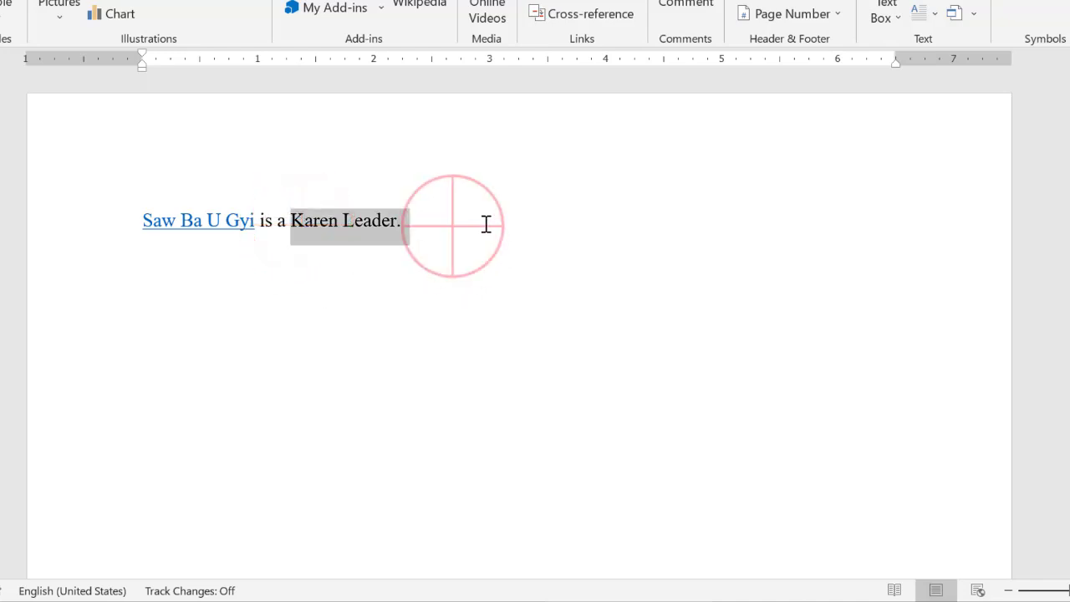
left_click(456, 237)
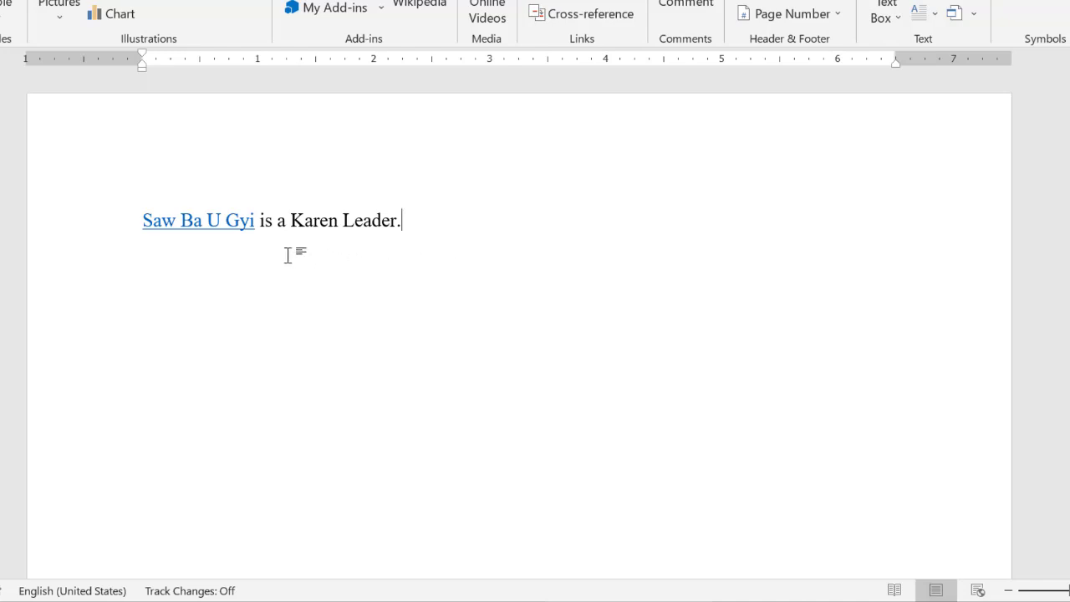
mouse_move(205, 221)
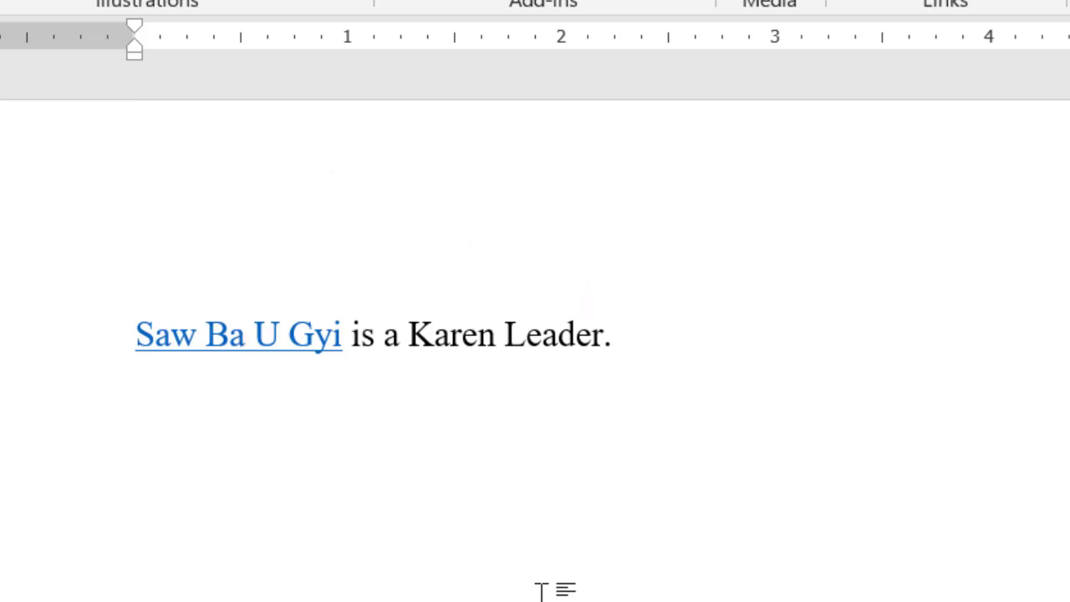
Open the On-Screen Keyboard and place it just below the sentence in the document
key("super+r")
type("cmd")
key("Return")
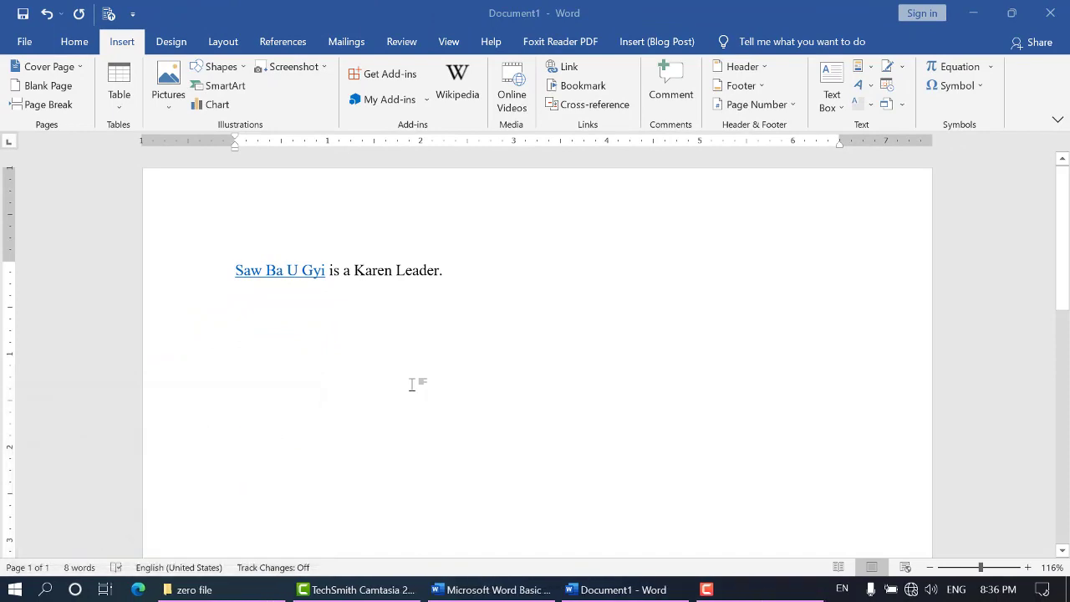
left_click_drag(384, 406, 443, 320)
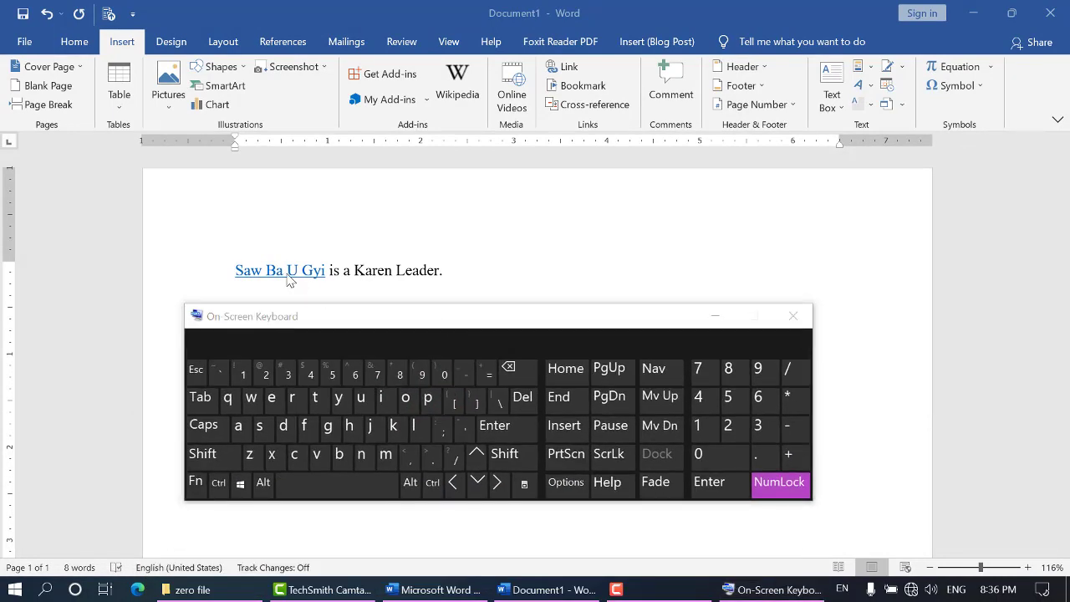
Check the target of the hyperlink on "Saw Ba U Gyi" and follow the link
left_click(285, 270)
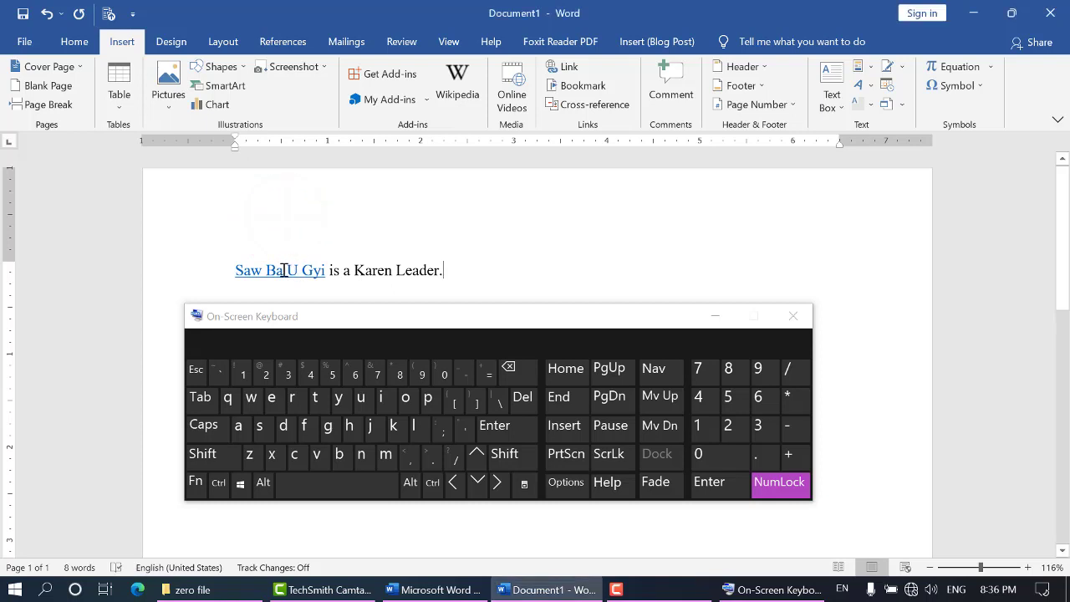
mouse_move(283, 271)
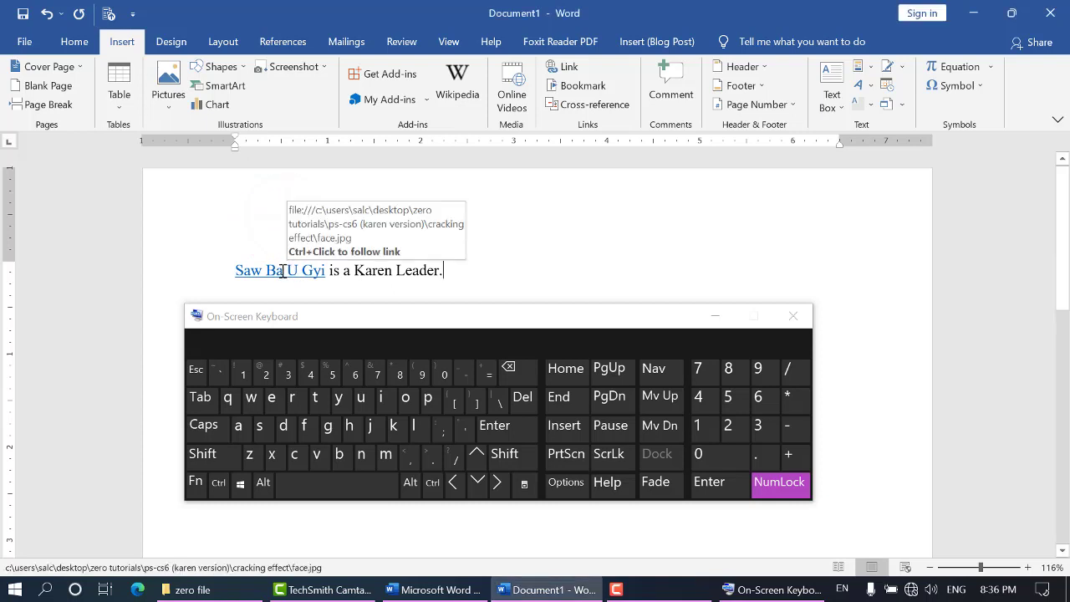
key("ctrl")
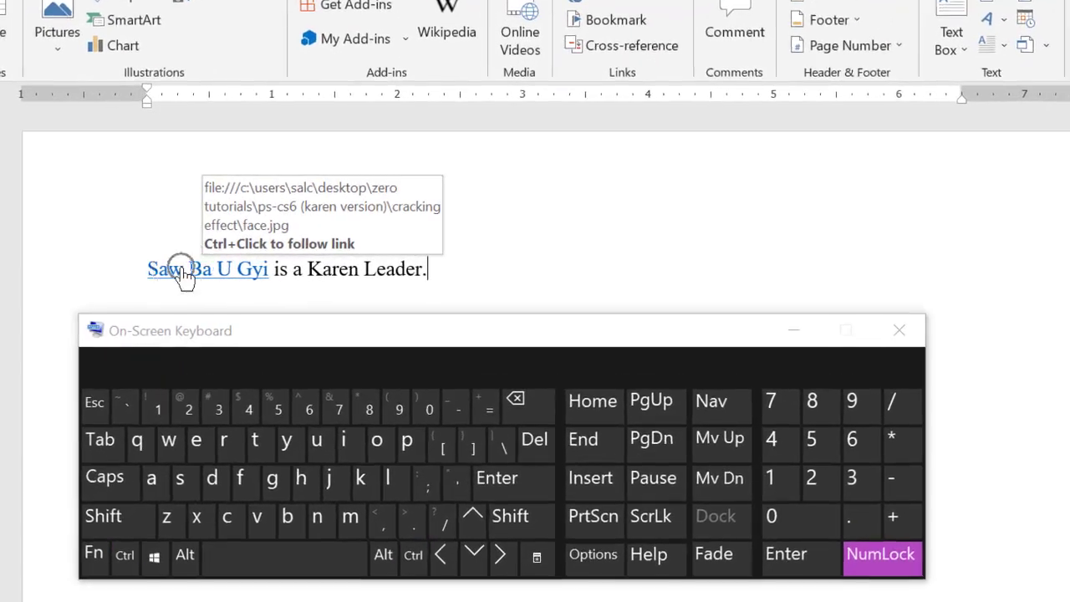
left_click(259, 273, "ctrl")
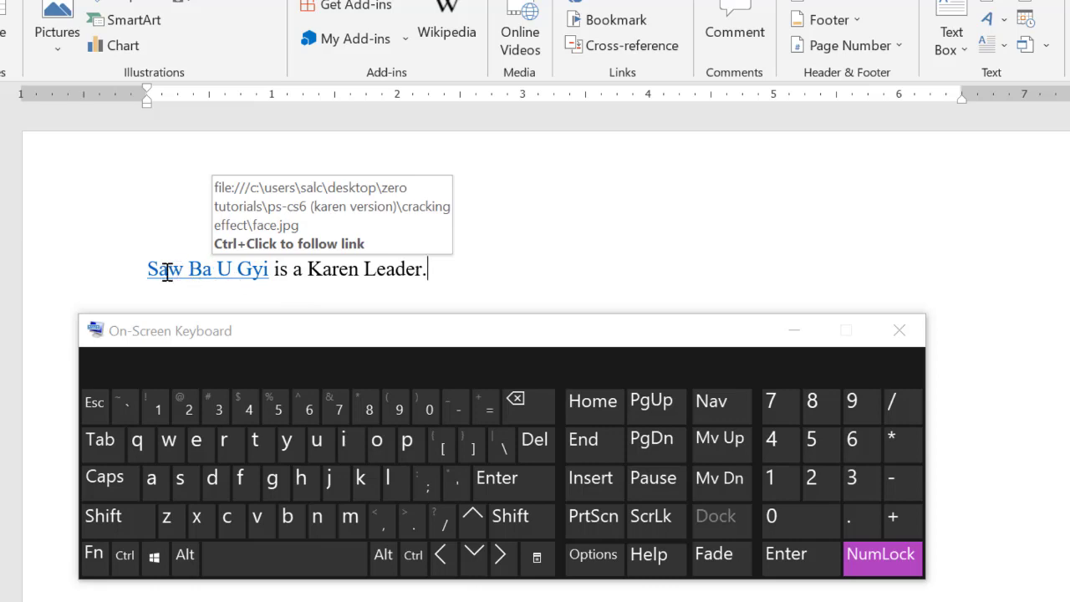
key("ctrl")
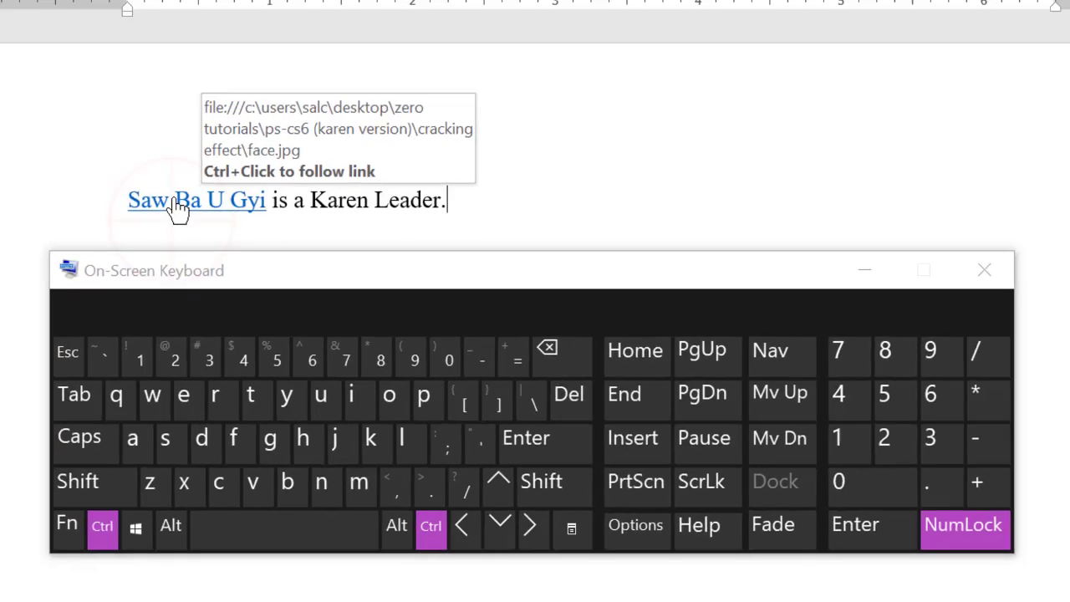
left_click(146, 184, "ctrl")
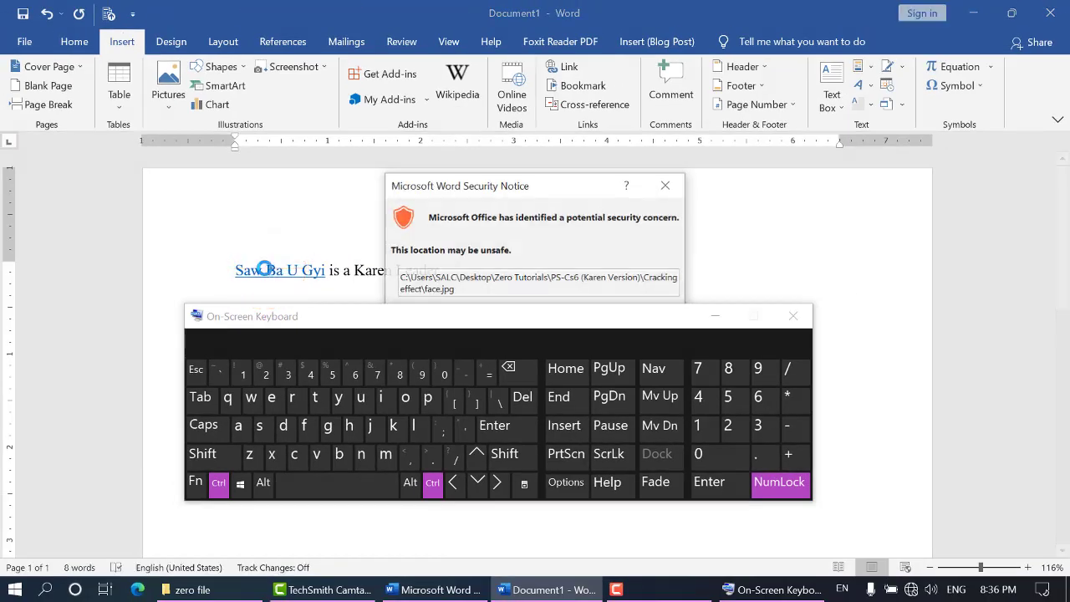
Move the On-Screen Keyboard off the security notice and allow the linked face.jpg to open
left_click(442, 304)
left_click_drag(442, 305, 453, 446)
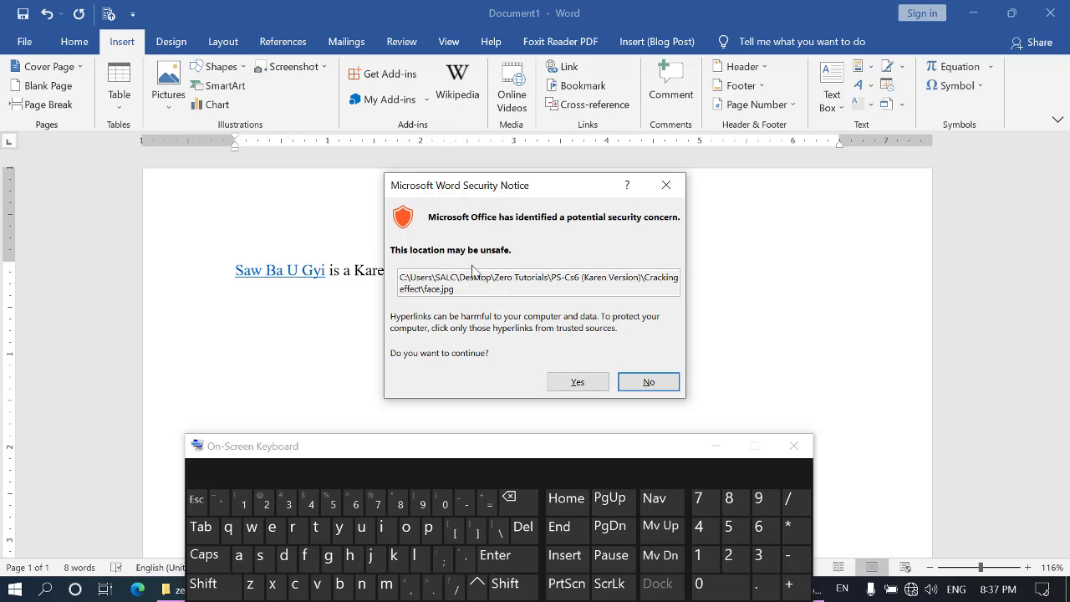
left_click(587, 383)
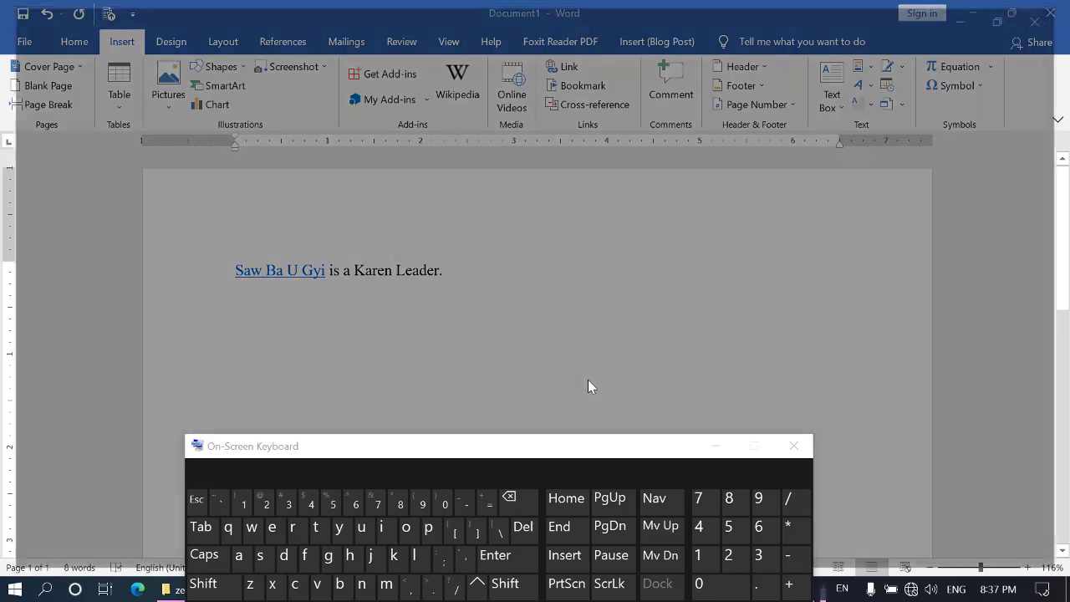
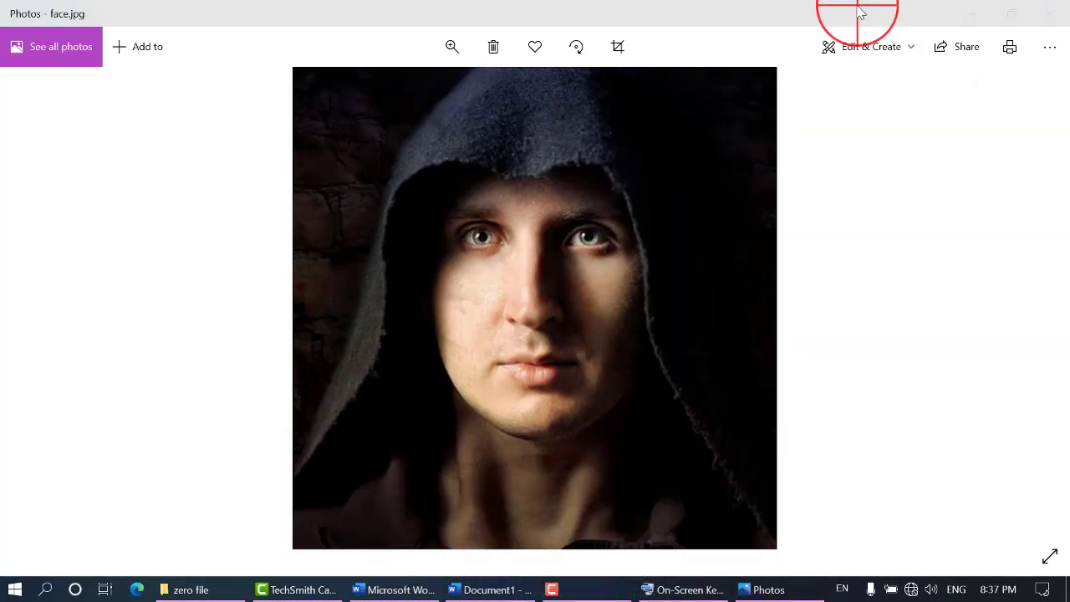
Reduce the face.jpg photo window to a smaller window over the document, and minimize it
left_click_drag(855, 12, 685, 103)
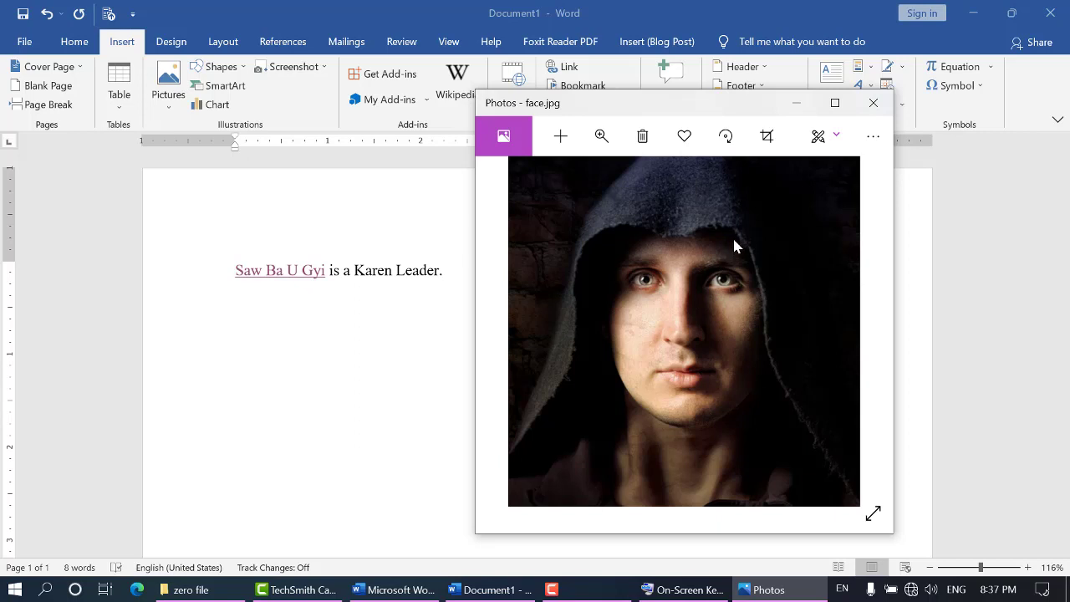
left_click(797, 102)
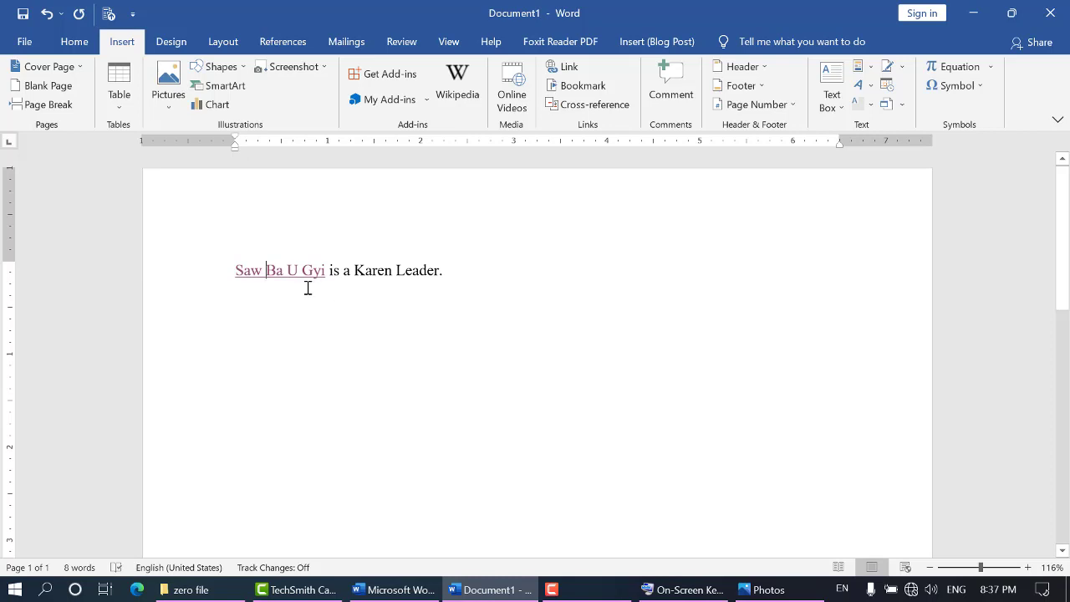
Follow the "Saw Ba U Gyi" hyperlink again to view the linked picture, and minimize the photo window
mouse_move(253, 281)
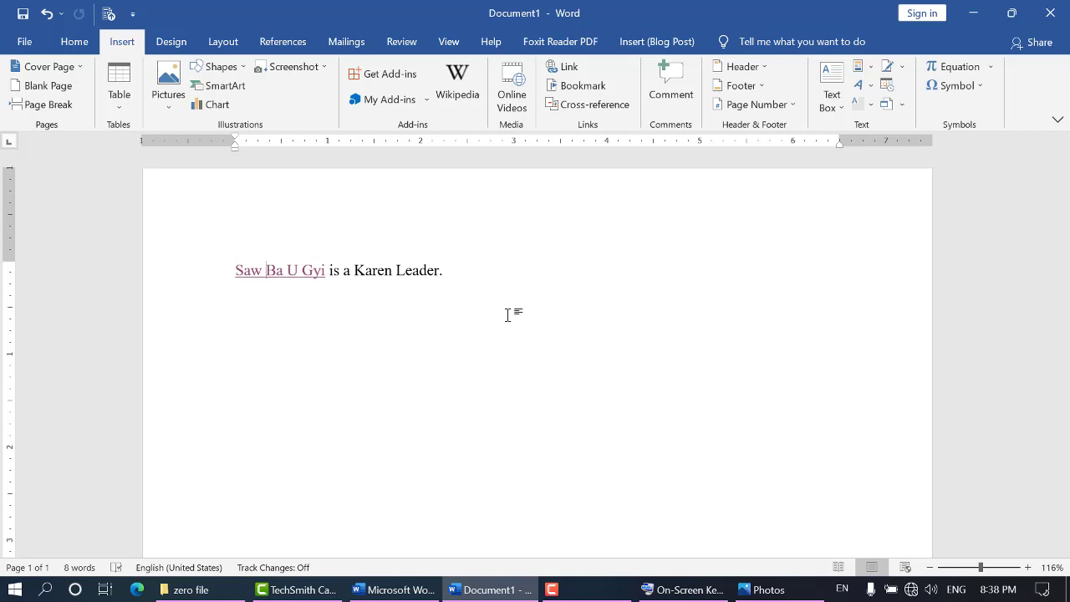
left_click(304, 277, "ctrl")
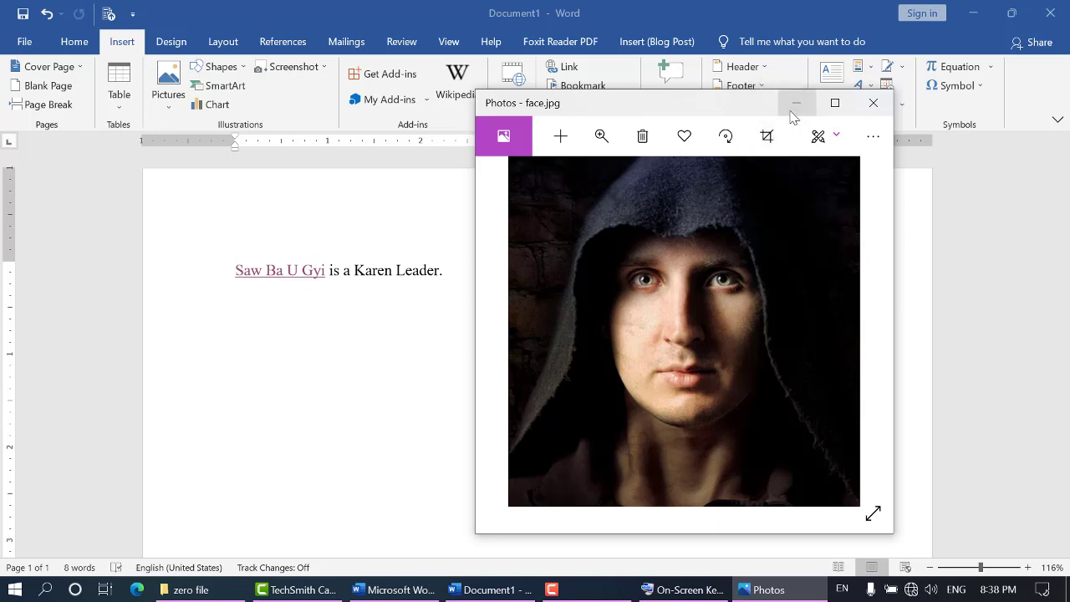
left_click(792, 107)
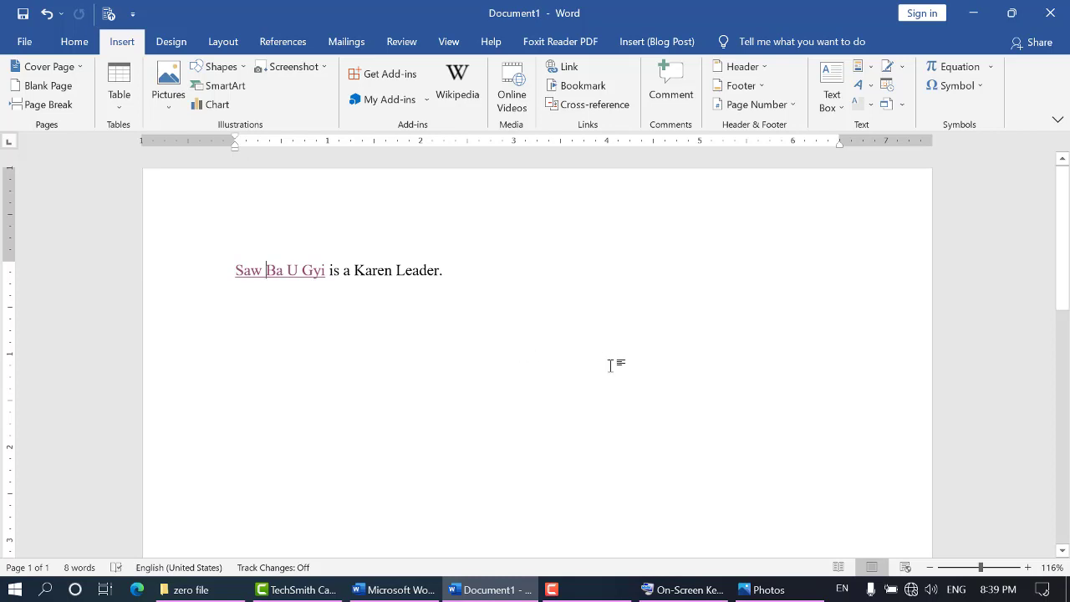
mouse_move(576, 596)
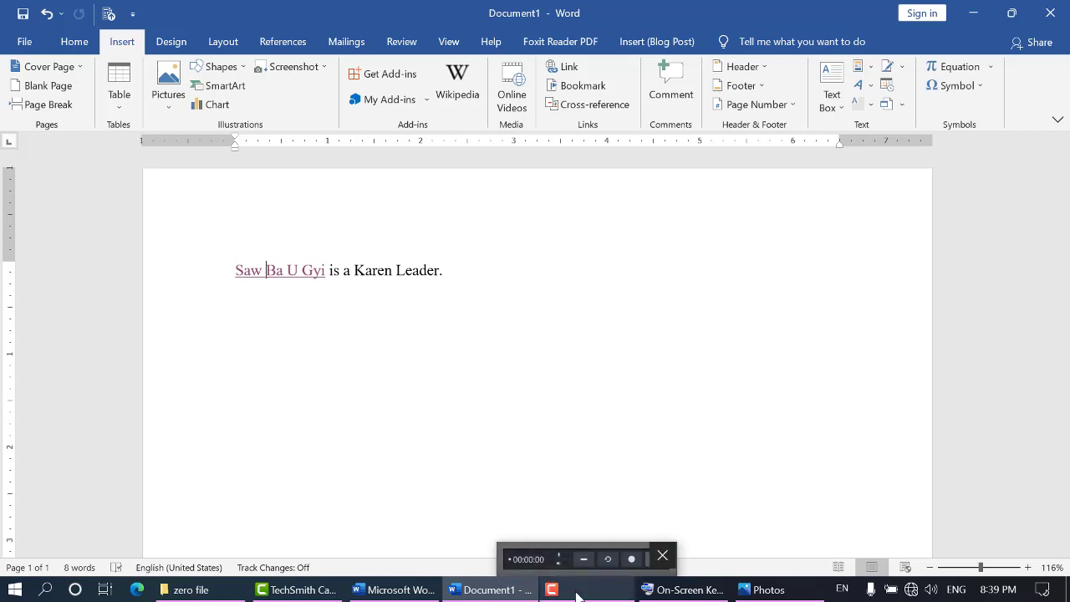